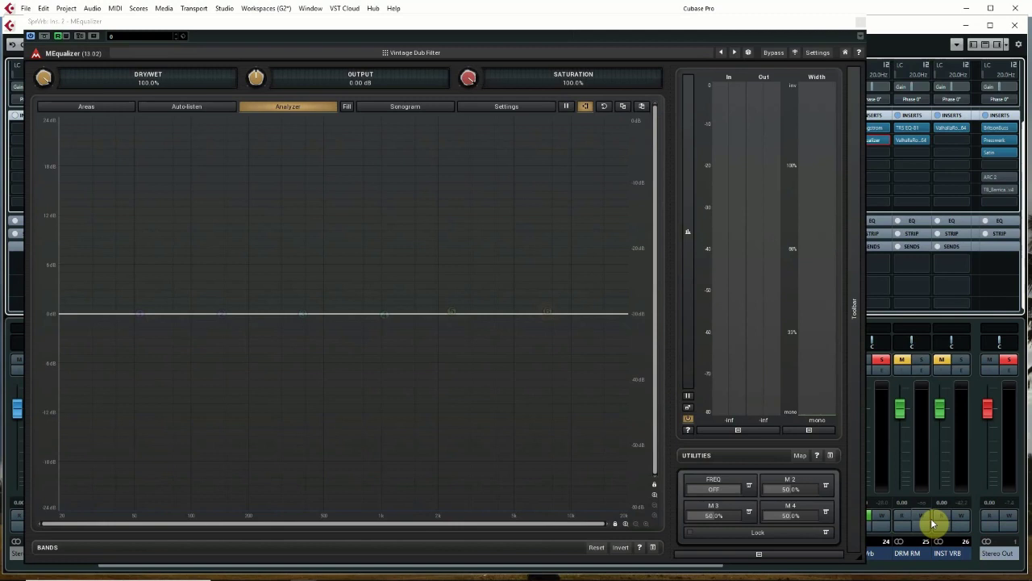
Play the dub track, load the Default preset from the Root folder, and reveal the utility macros
key("space")
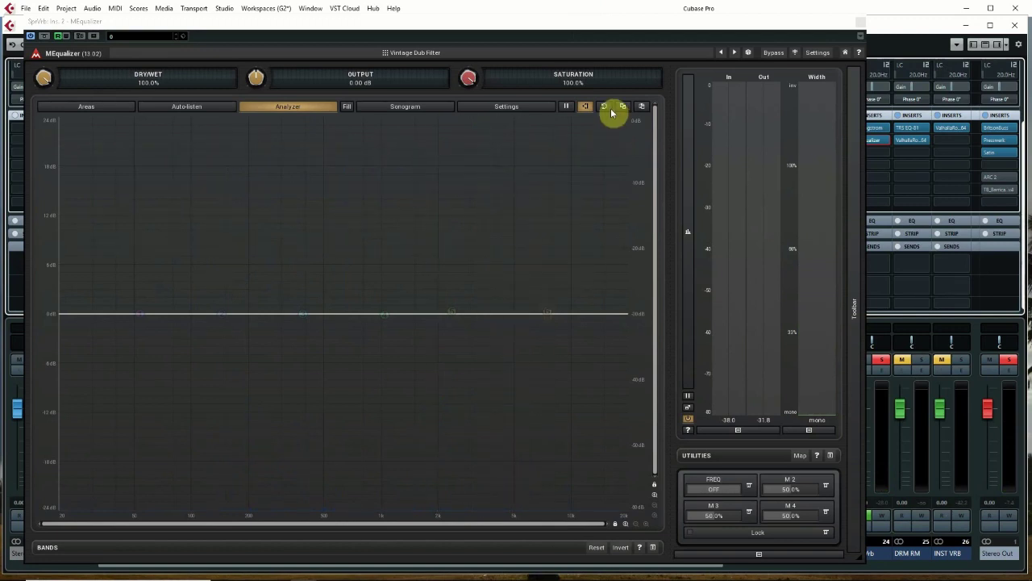
left_click(444, 53)
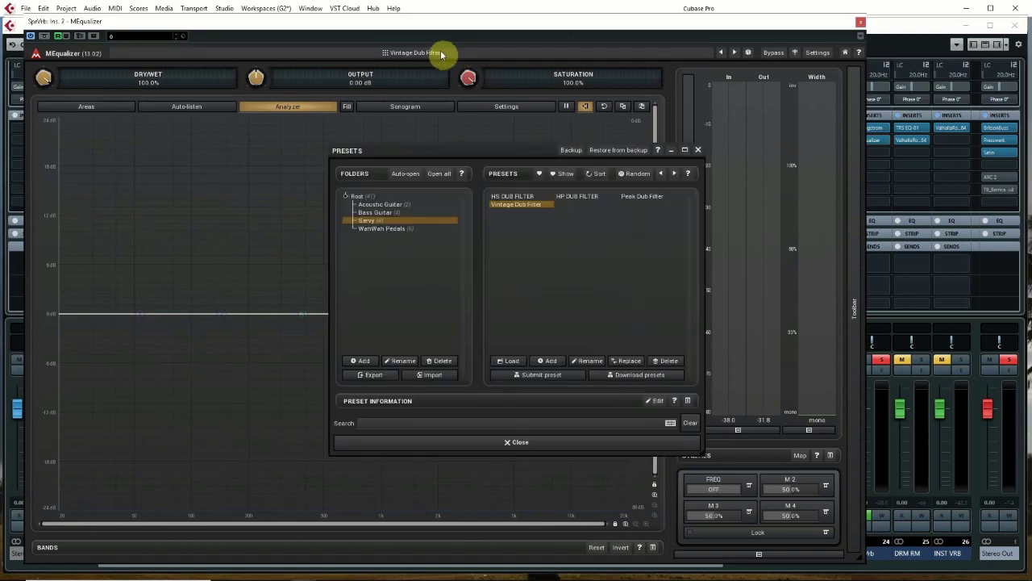
left_click(357, 197)
left_click(500, 199)
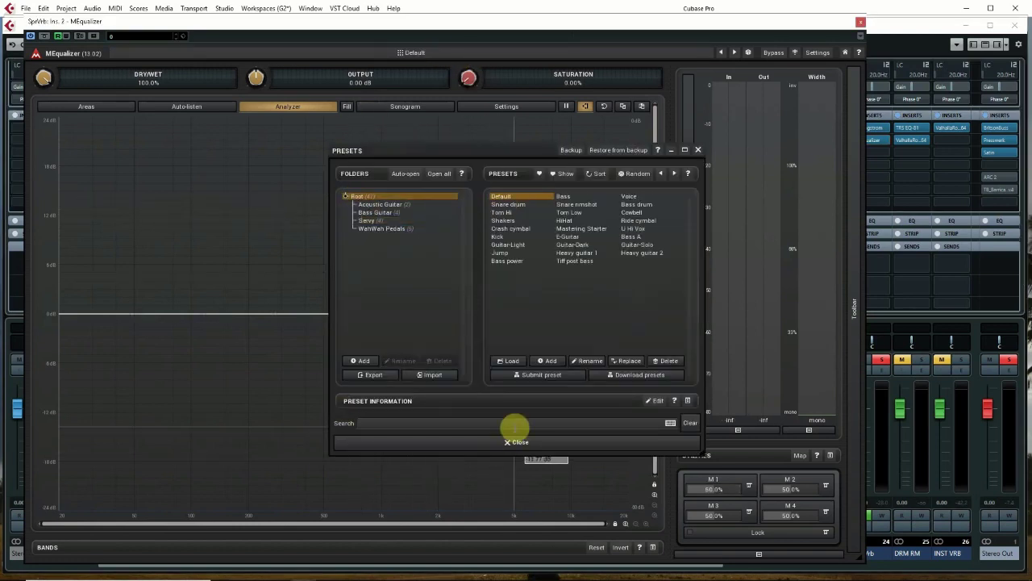
left_click(520, 442)
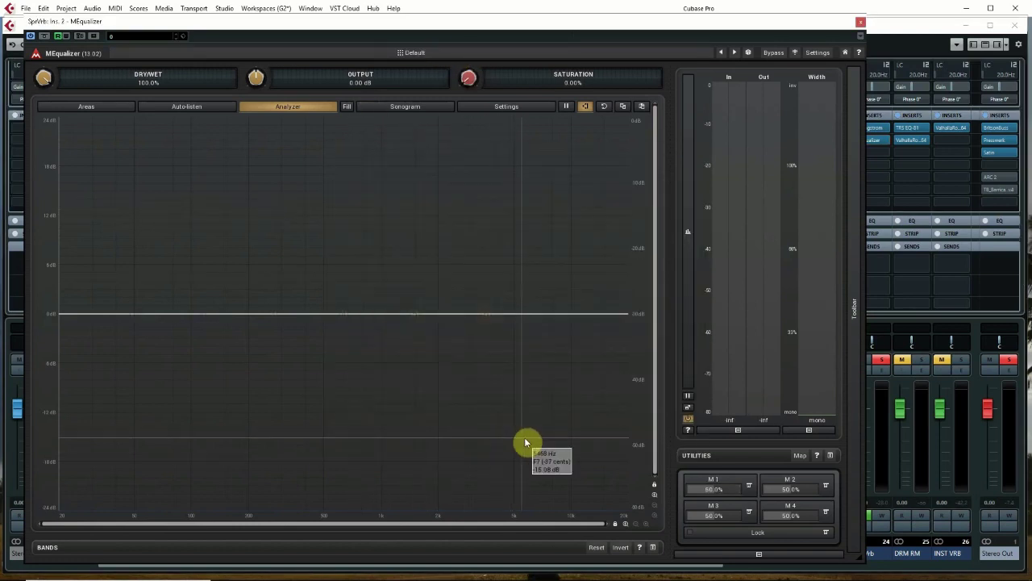
left_click(732, 456)
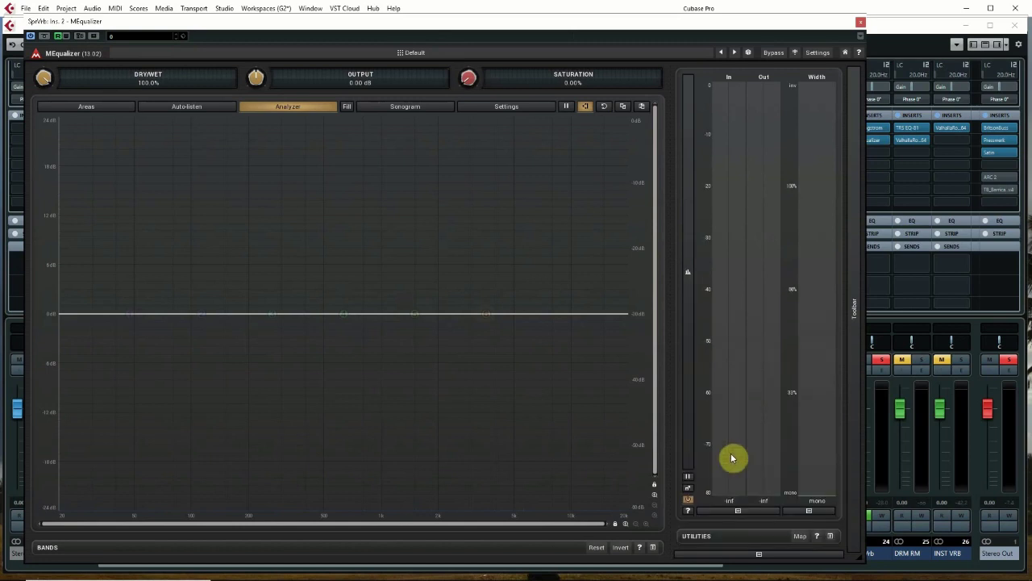
left_click(692, 537)
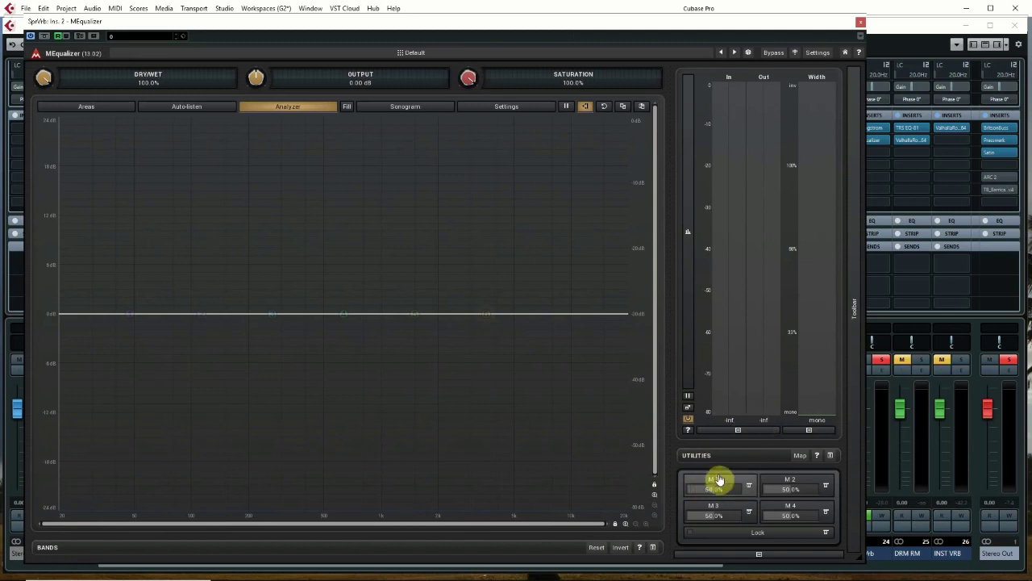
Name multiparameter 1 'FREQ', switch it to Banks mode, and show values by bank name
left_click(728, 482)
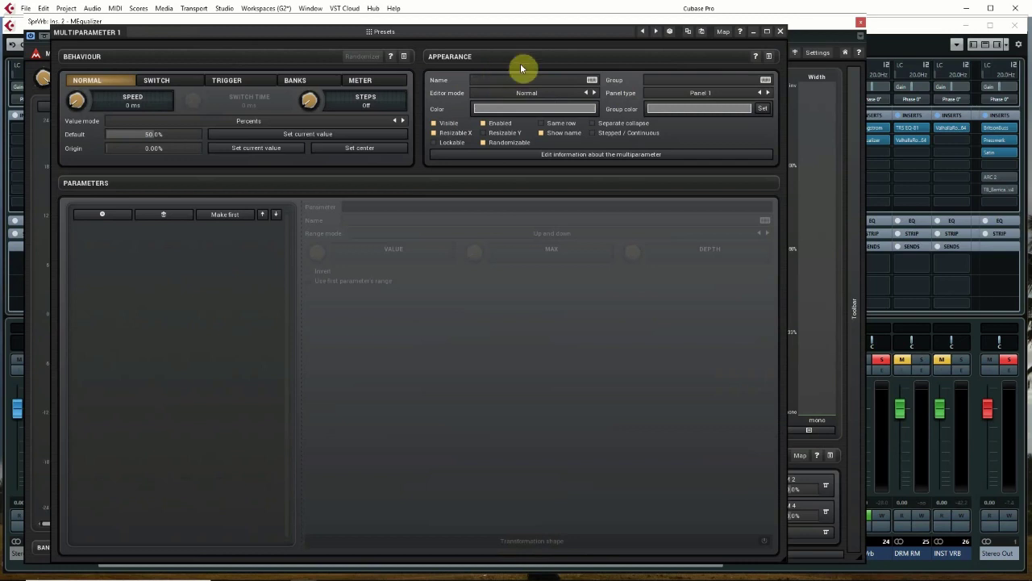
type("EQ")
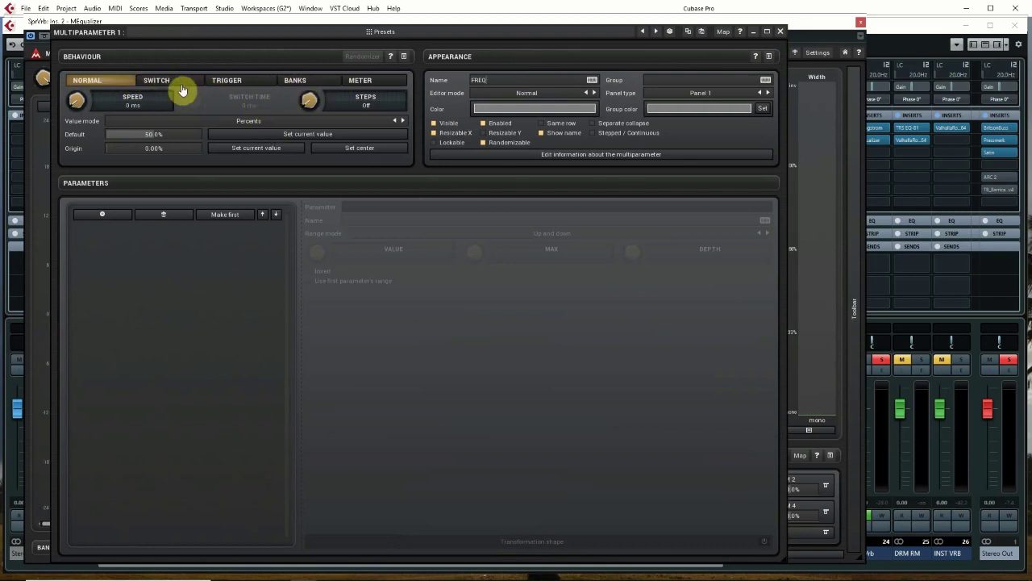
left_click(297, 81)
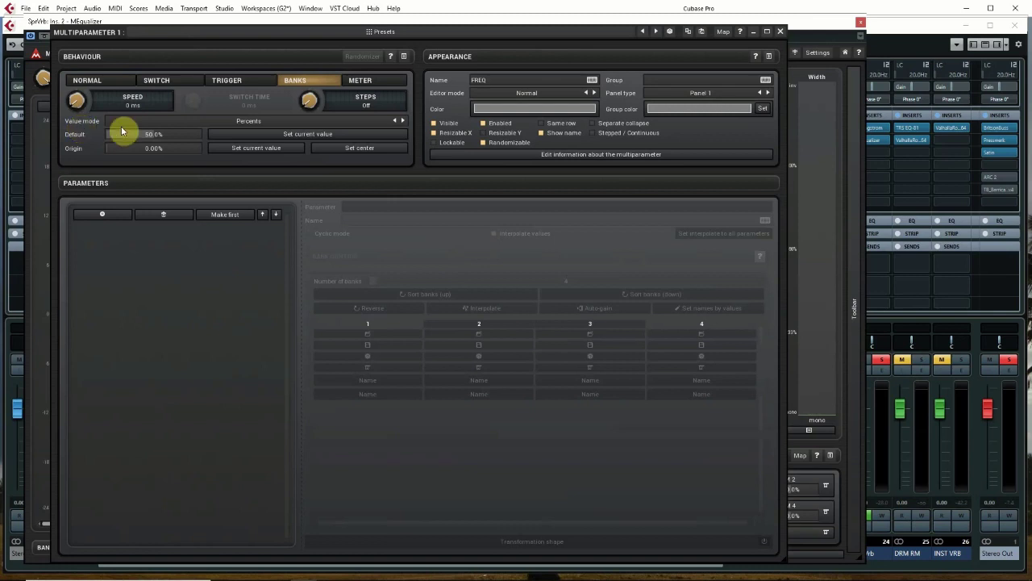
left_click(252, 123)
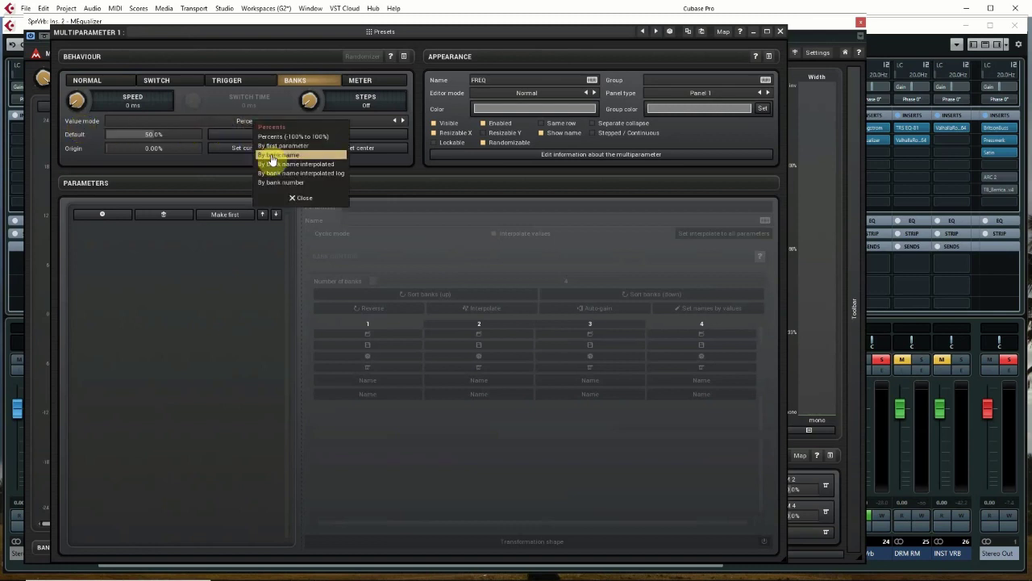
left_click(271, 154)
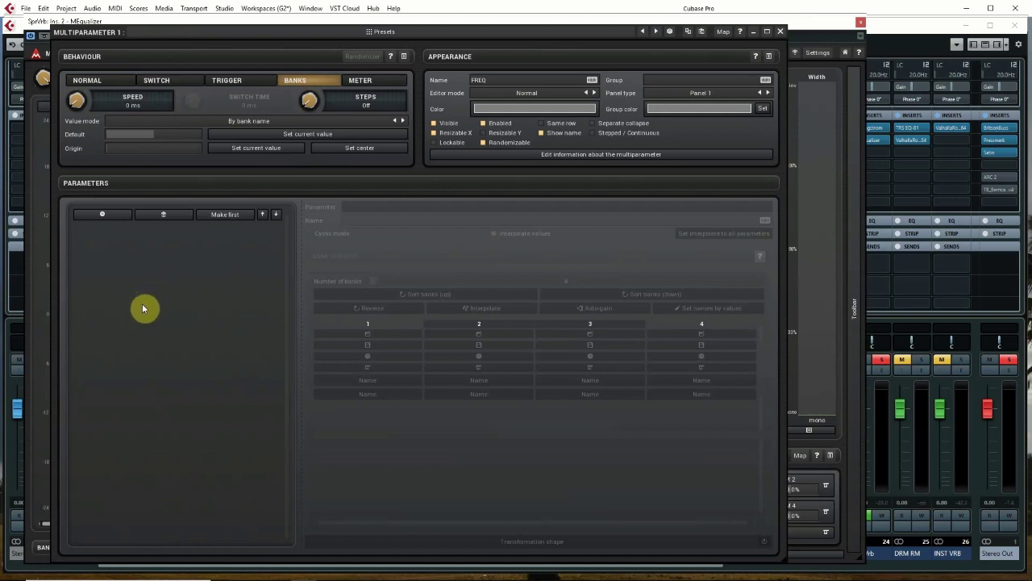
left_click(95, 220)
Add EQ 6's Enable 6 and Frequency 6 parameters to the FREQ multiparameter
left_click(408, 286)
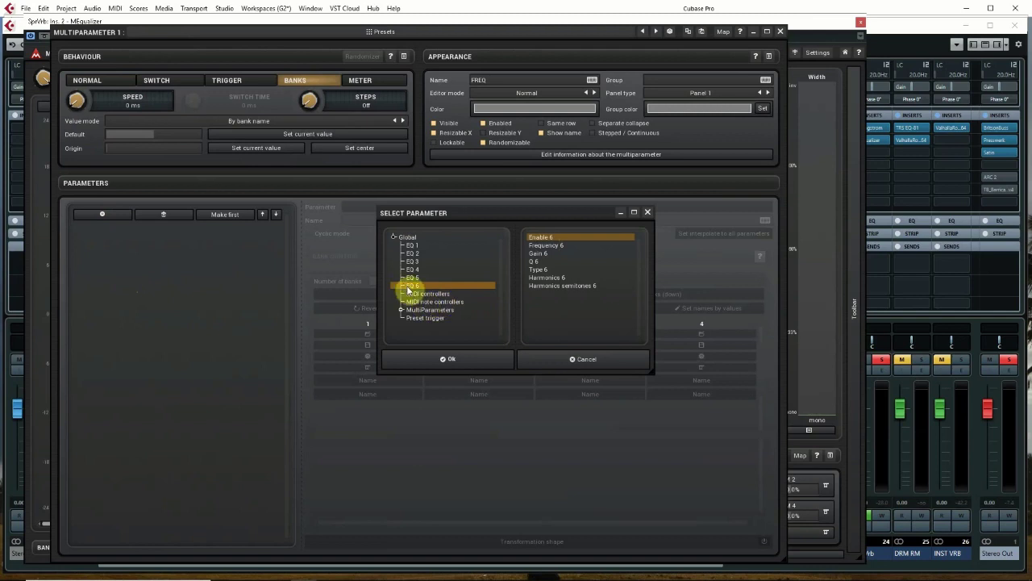
double_click(540, 237)
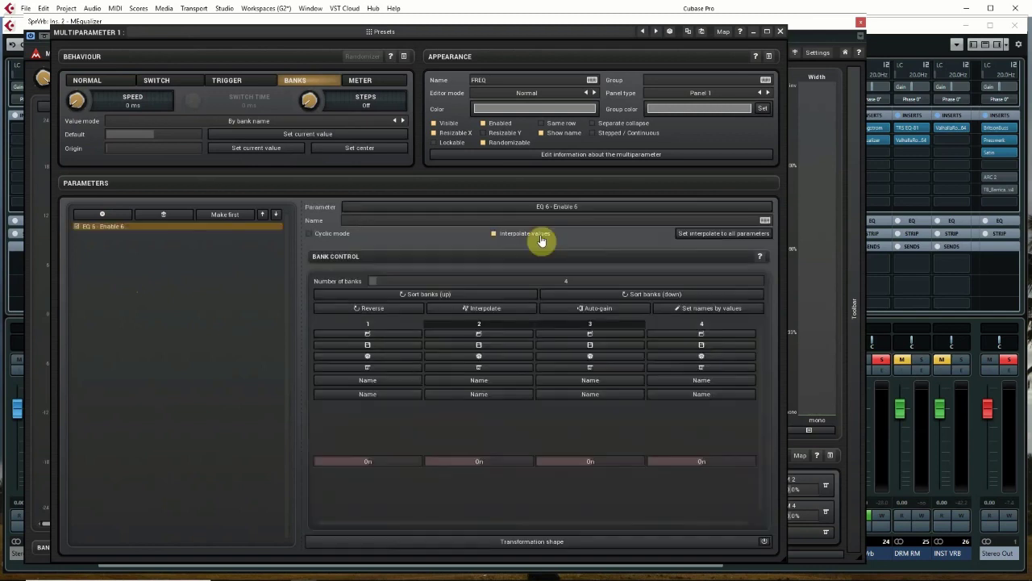
double_click(95, 226)
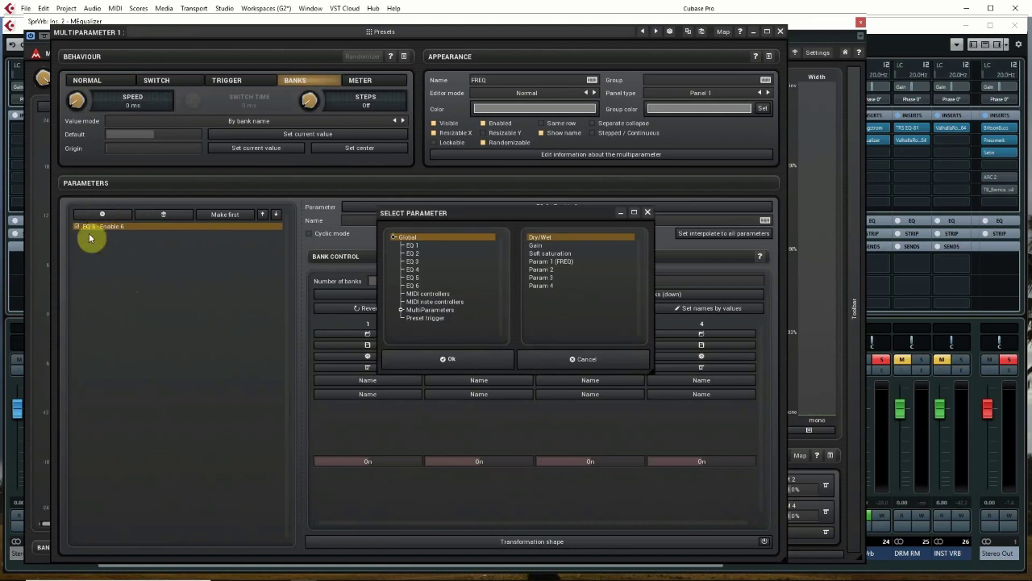
left_click(412, 286)
double_click(546, 246)
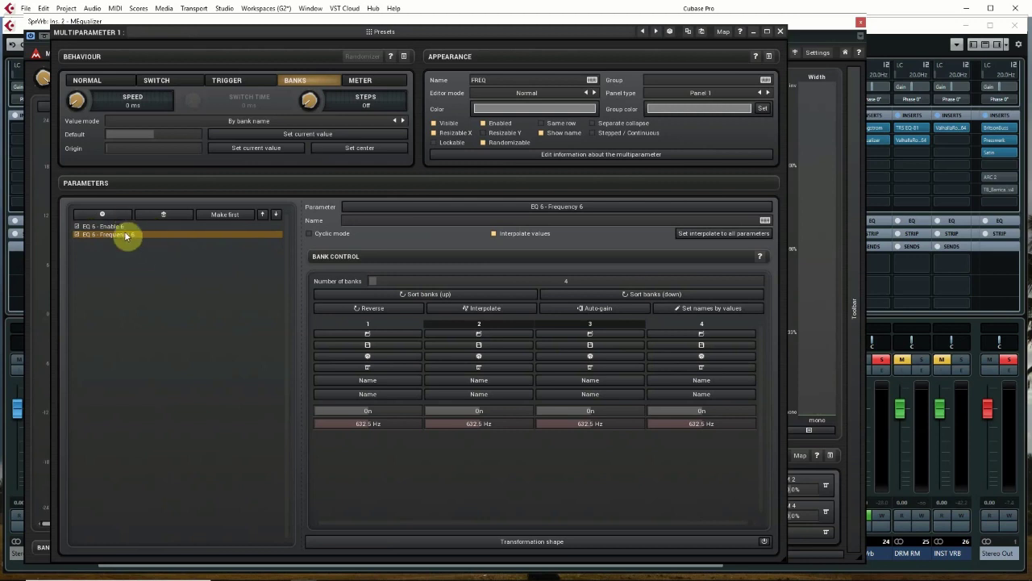
Turn off value interpolation and raise the FREQ multiparameter from 4 to 11 banks
left_click(494, 233)
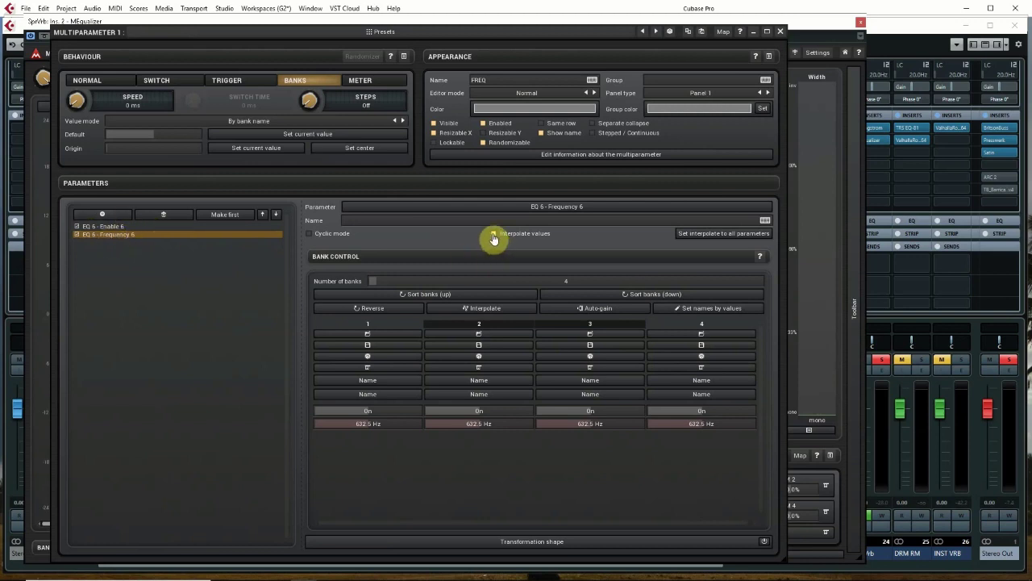
left_click(103, 227)
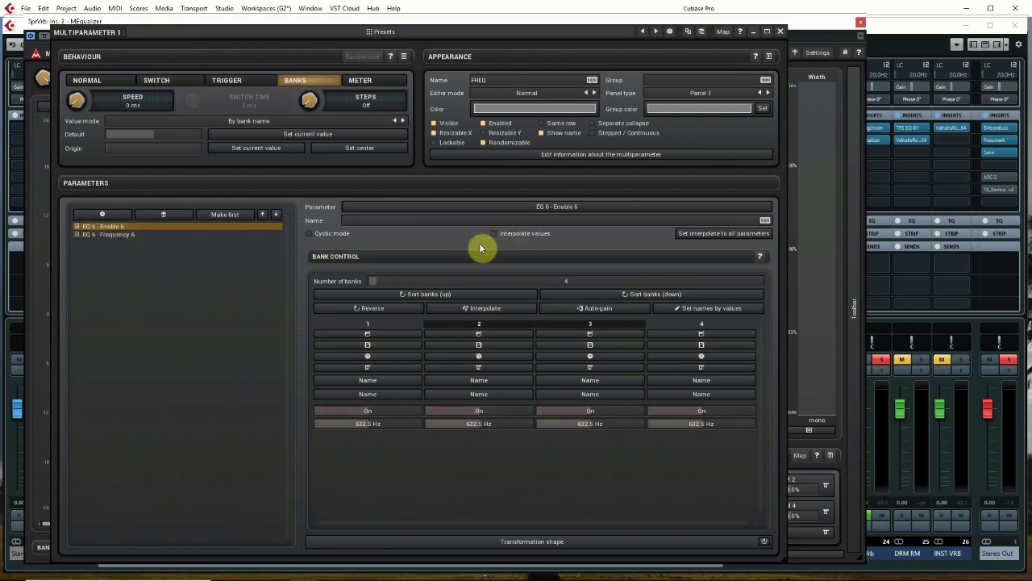
left_click(110, 235)
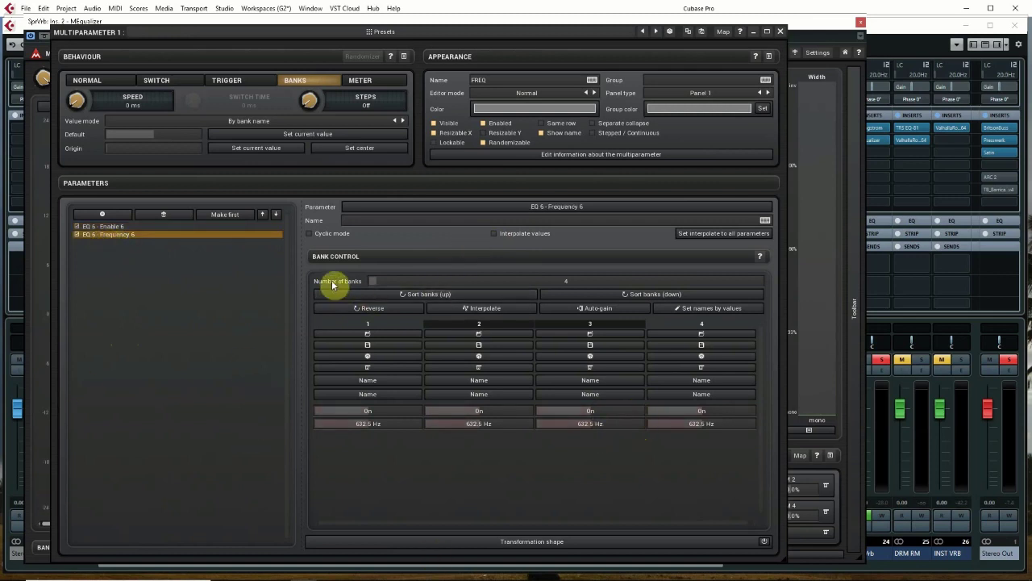
scroll(383, 281, "up", 5)
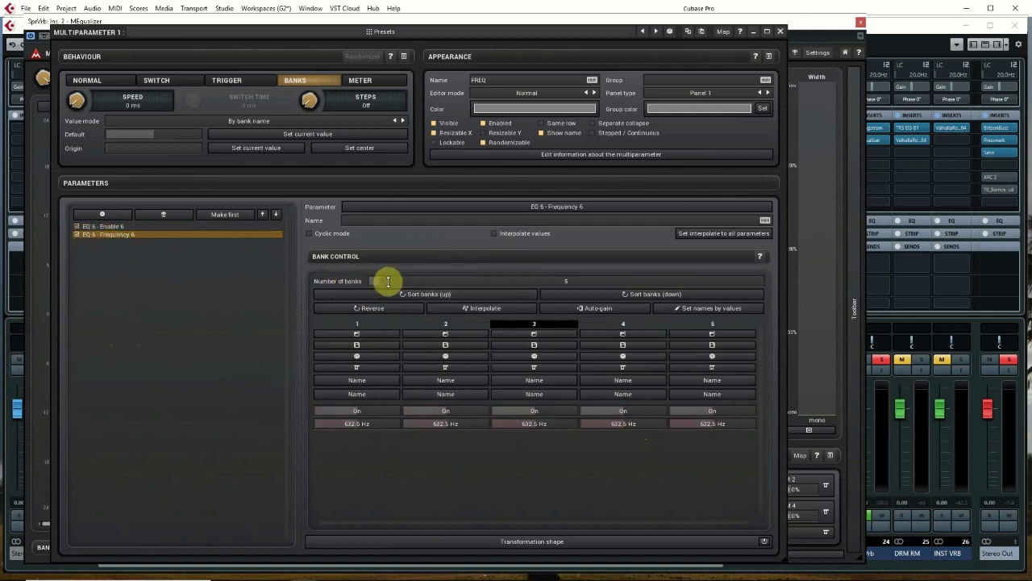
scroll(394, 283, "up", 2)
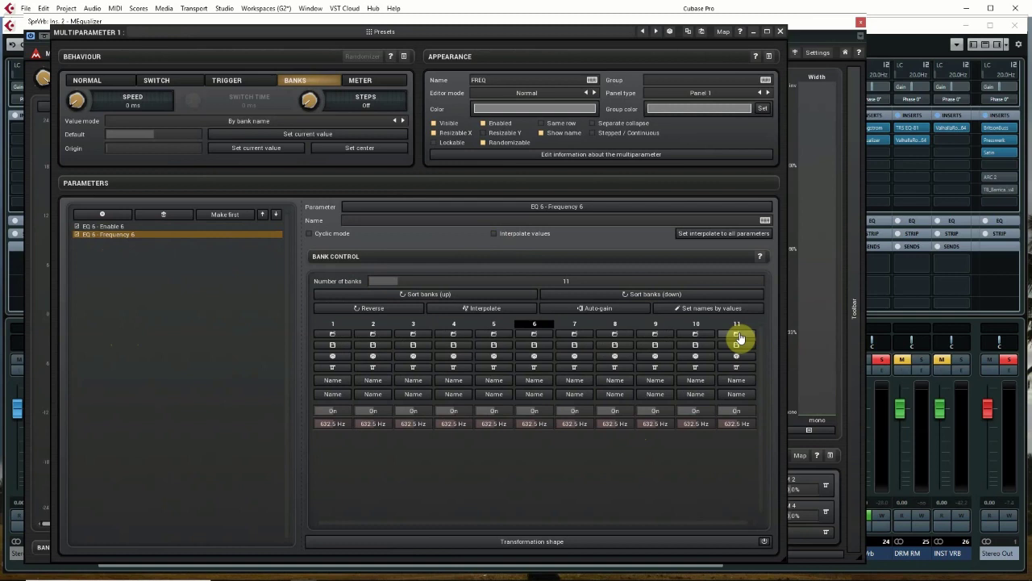
mouse_move(740, 338)
left_mouse_down()
mouse_move(656, 339)
mouse_move(737, 340)
left_mouse_up()
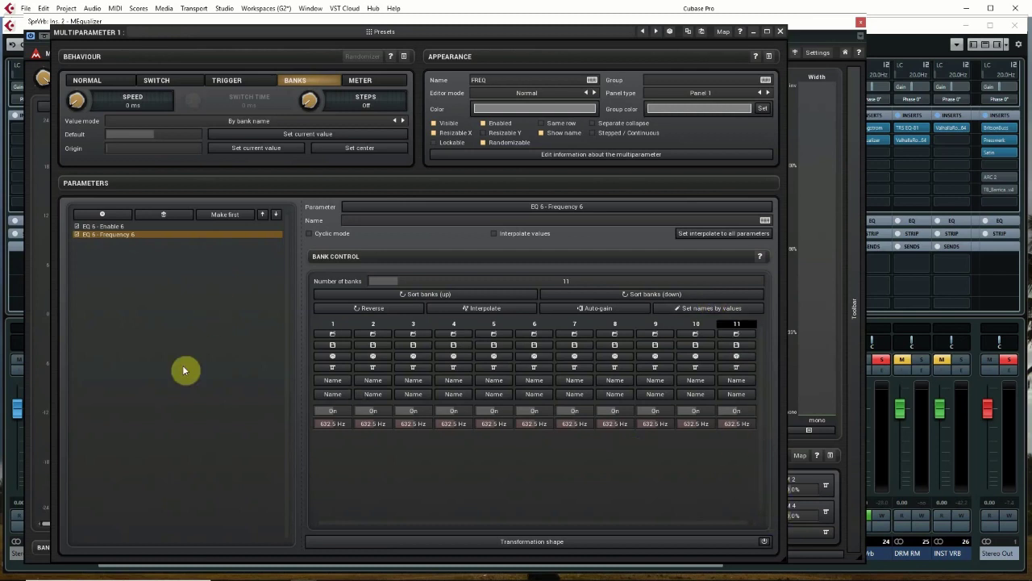
left_click(736, 410)
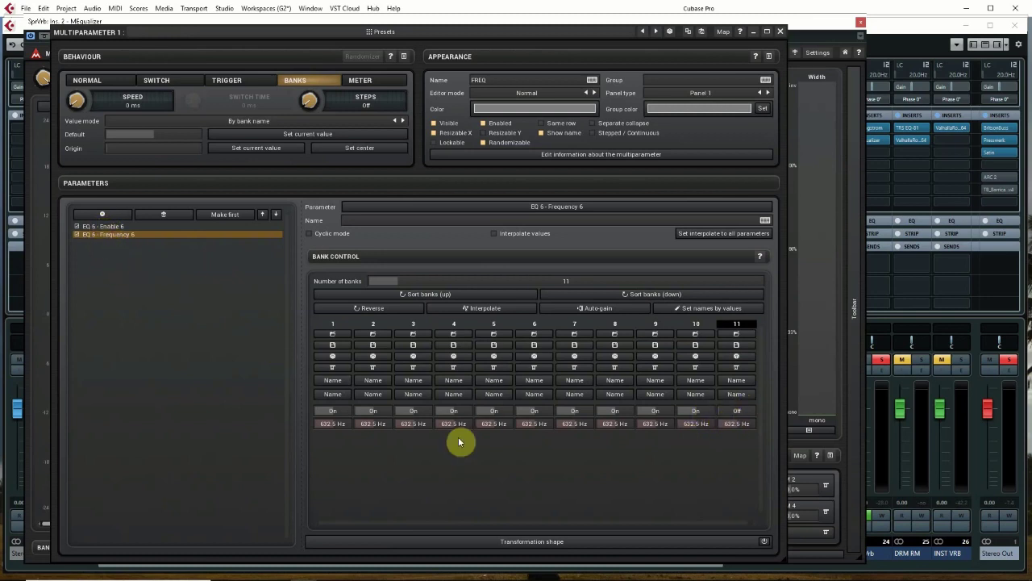
Check the Enable 6 and Frequency 6 rows, then start editing bank 11's frequency value
left_click(103, 227)
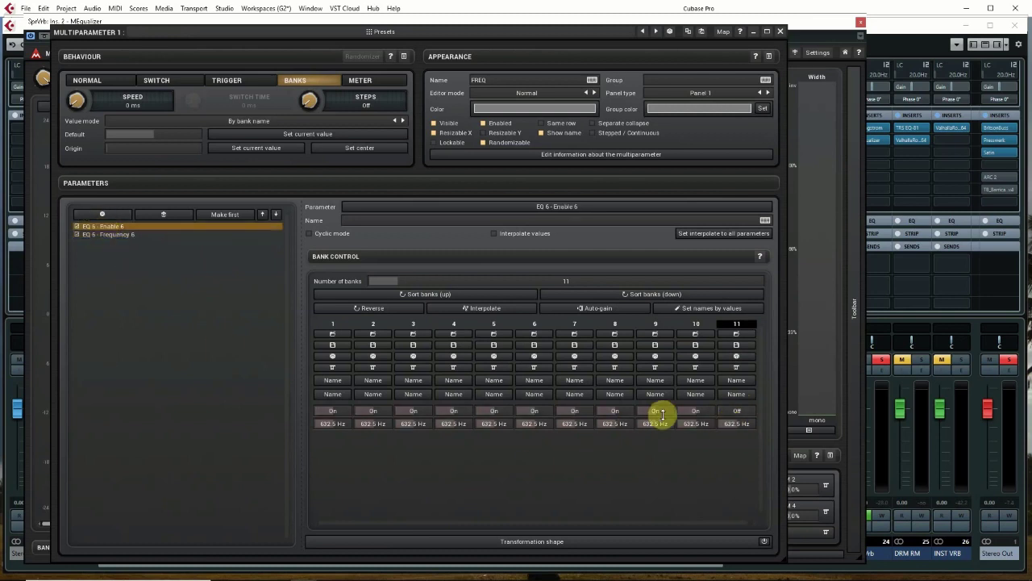
left_click(107, 235)
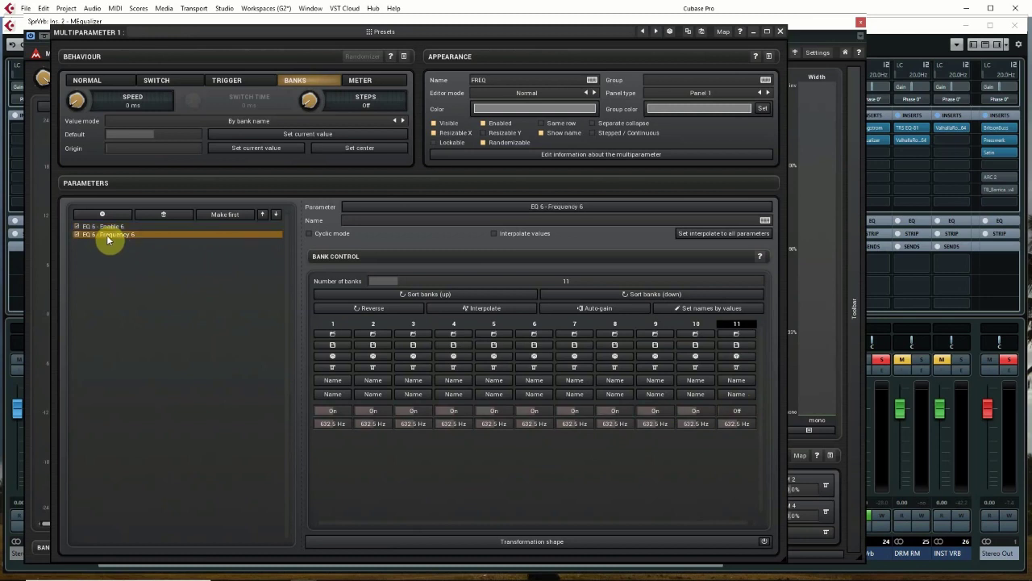
double_click(738, 425)
Set bank 11 to 7500 Hz and name it 'Off'
left_click(669, 476)
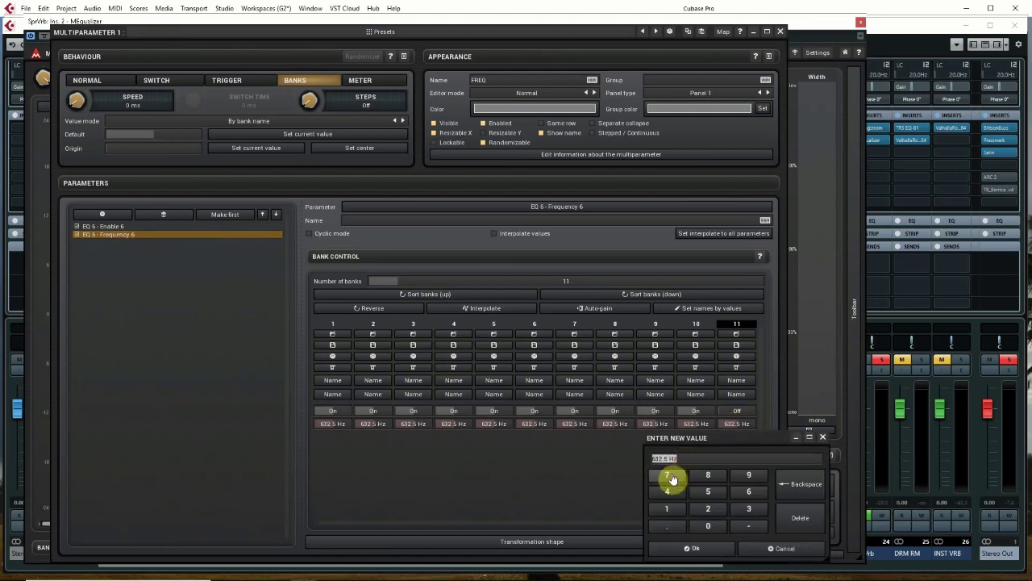
left_click(711, 492)
double_click(708, 525)
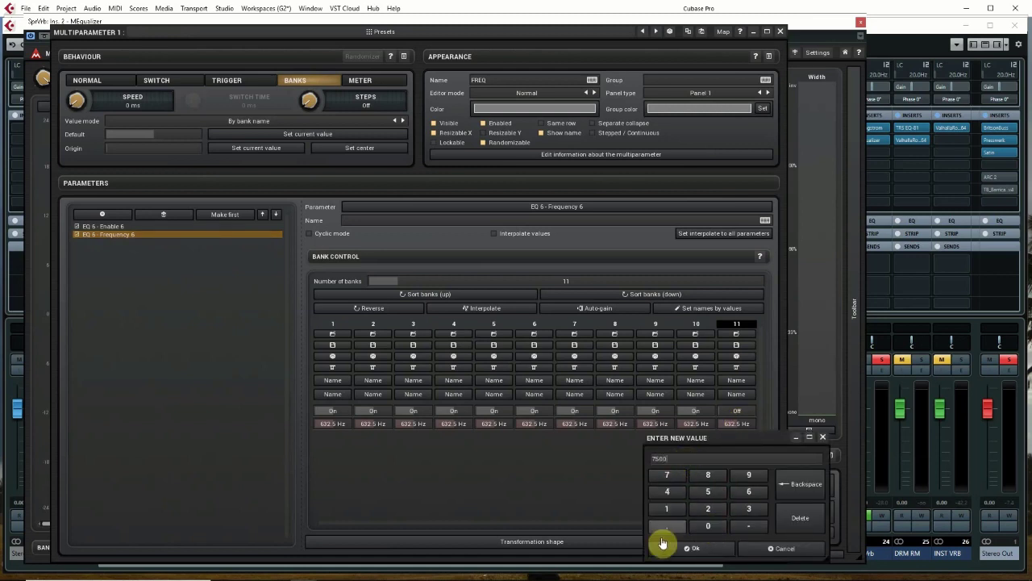
left_click(691, 549)
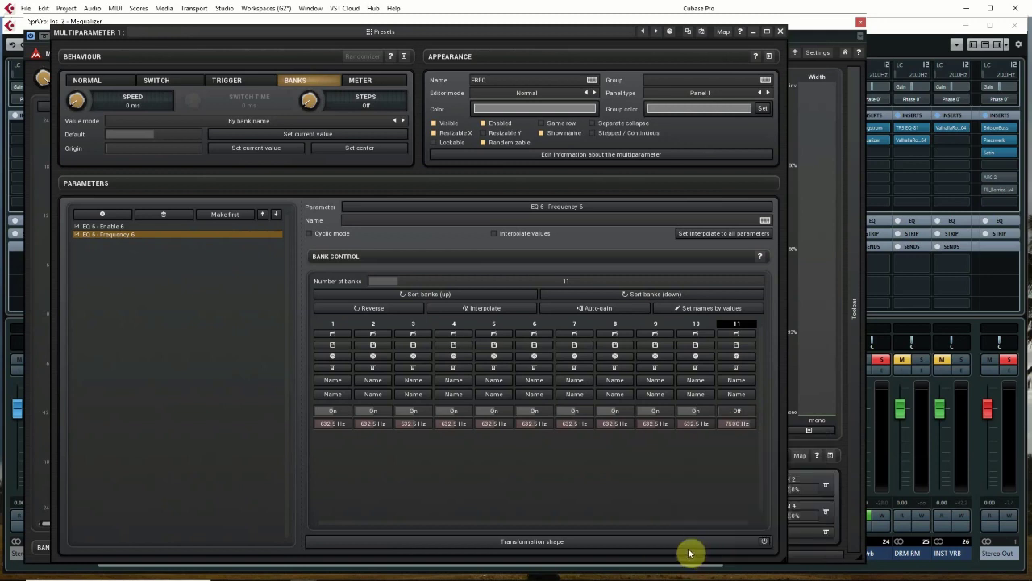
left_click(736, 384)
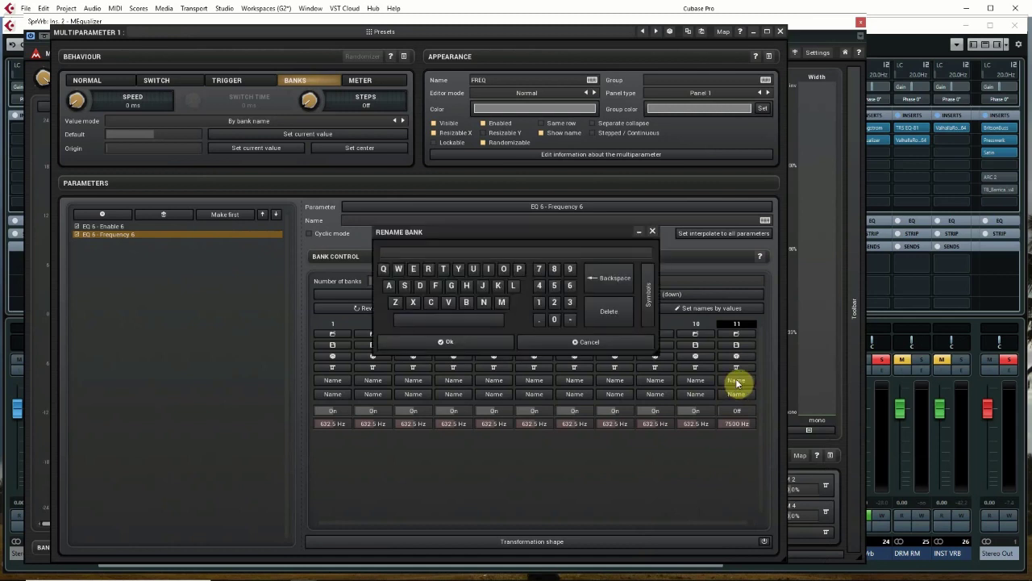
left_click(505, 274)
left_click(436, 287)
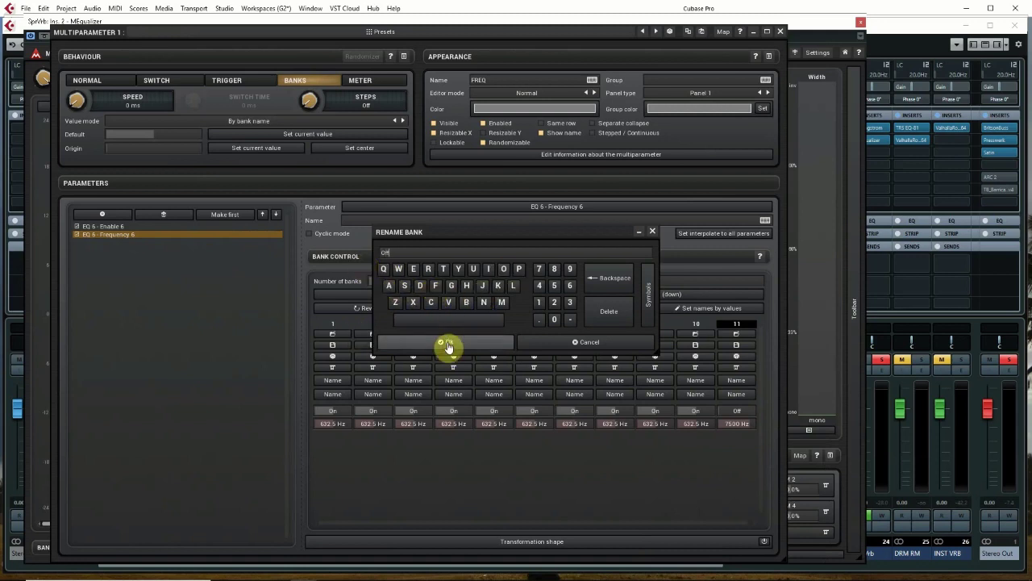
left_click(444, 342)
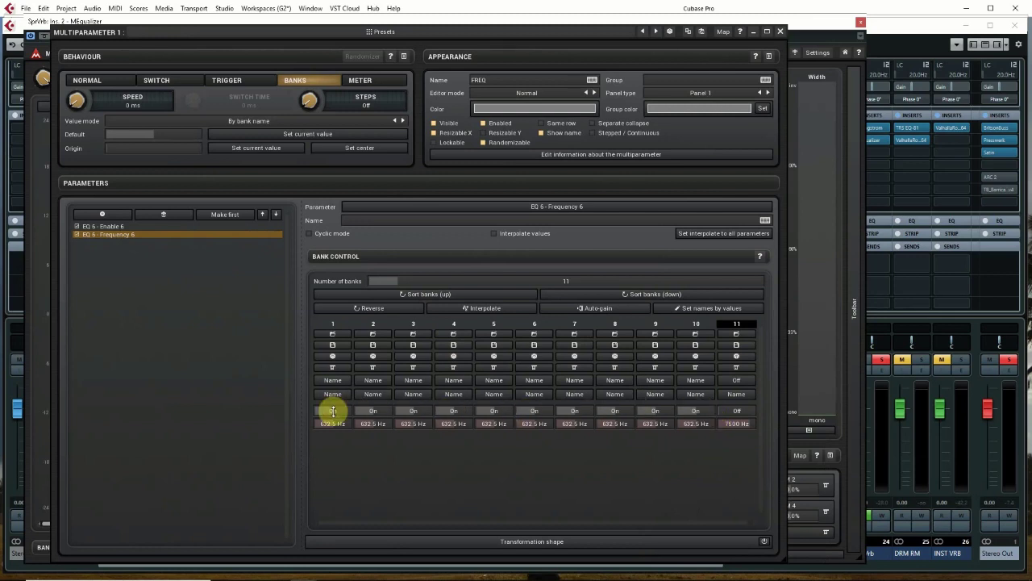
Set bank 10's frequency to 7500 Hz, correcting a mistyped first entry
double_click(700, 427)
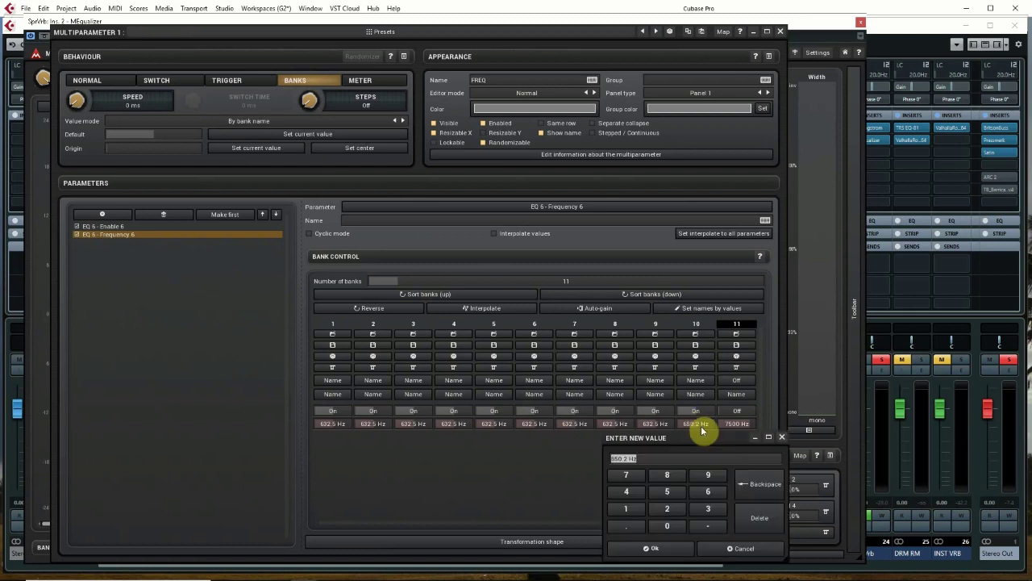
left_click(667, 491)
left_click(673, 530)
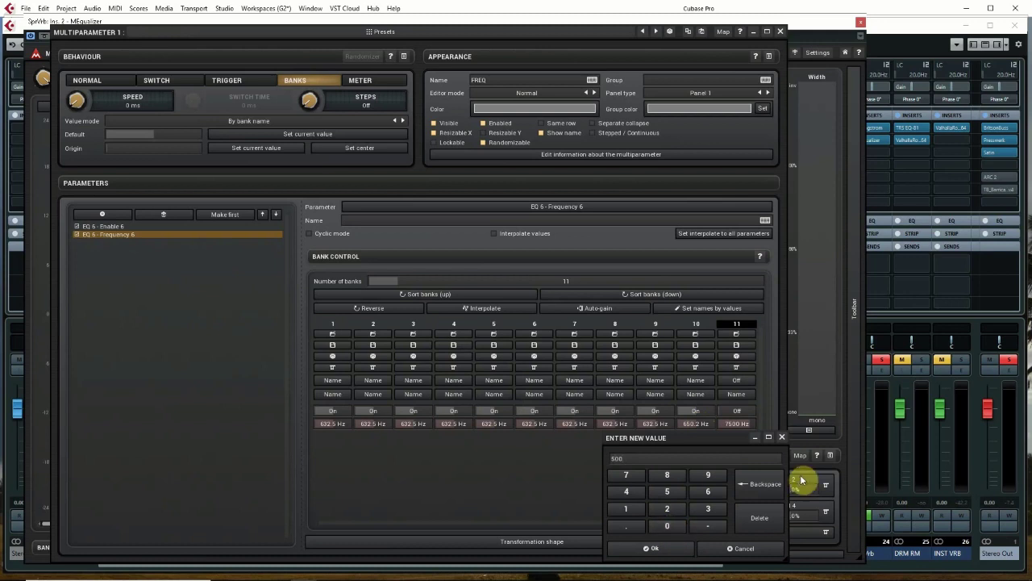
left_click(761, 485)
left_click(642, 478)
left_click(660, 490)
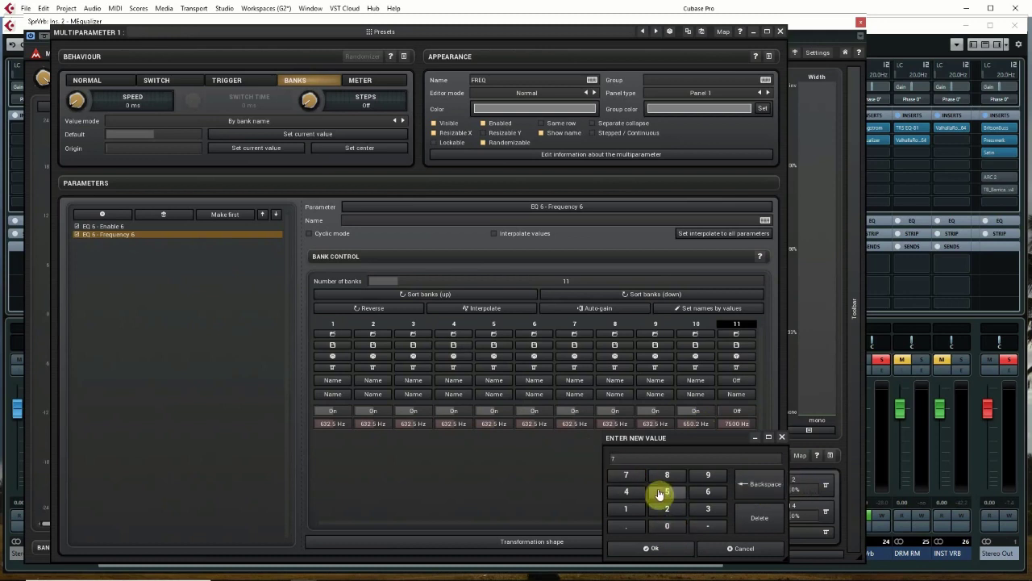
left_click(666, 526)
left_click(664, 527)
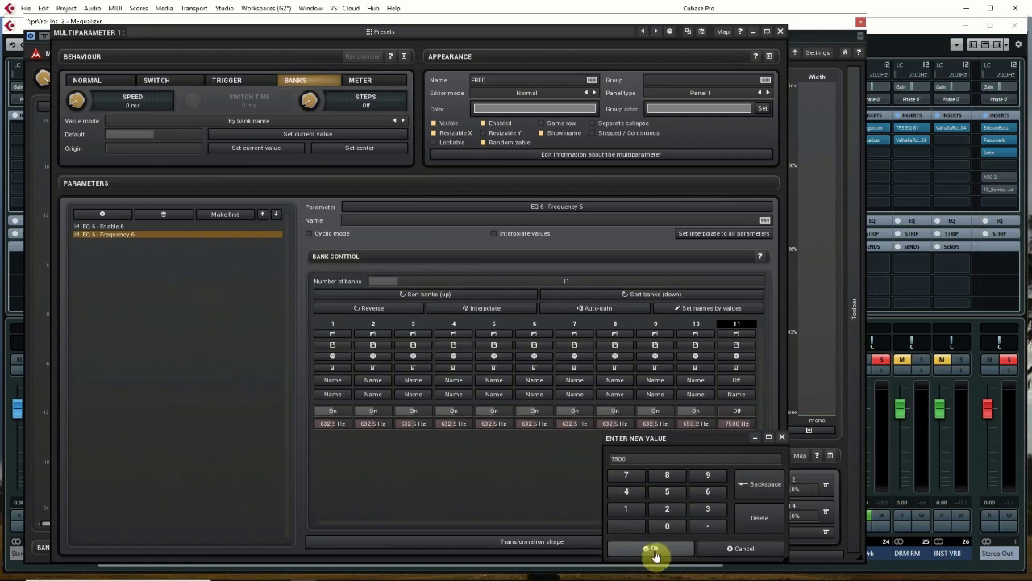
left_click(653, 550)
Name bank 10 '7.5k'
left_click(696, 383)
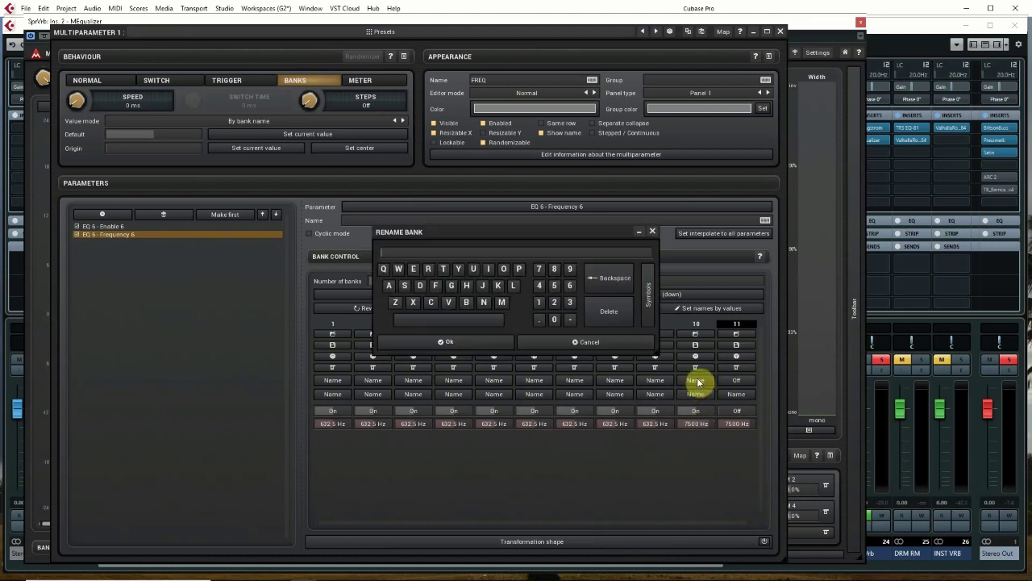
left_click(538, 271)
left_click(537, 319)
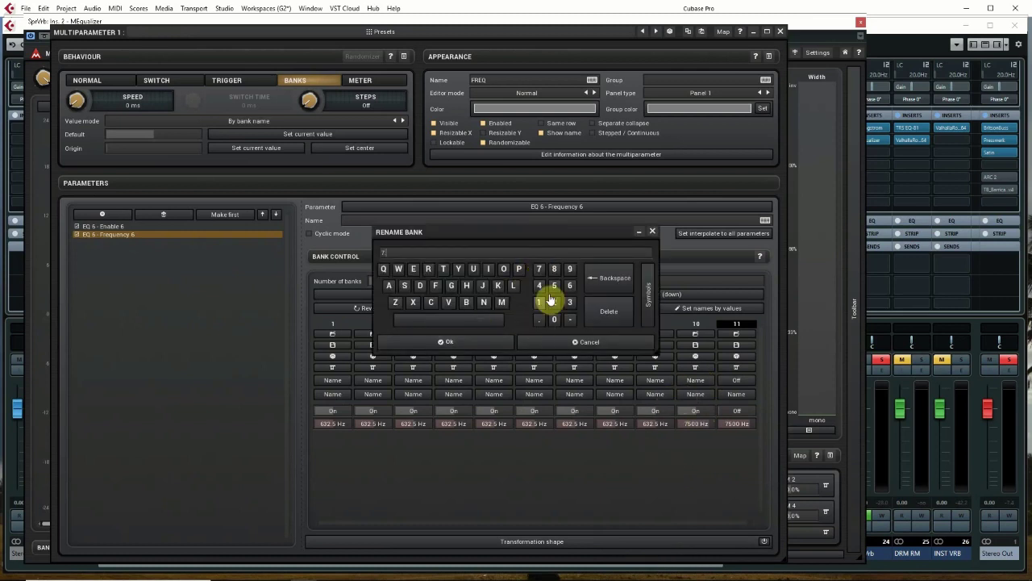
left_click(554, 287)
left_click(498, 287)
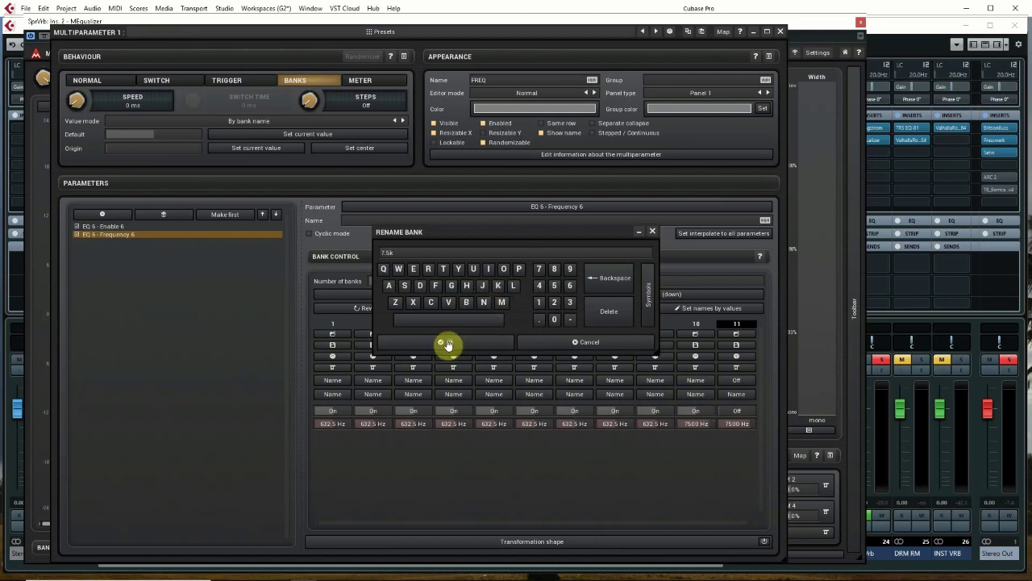
left_click(447, 342)
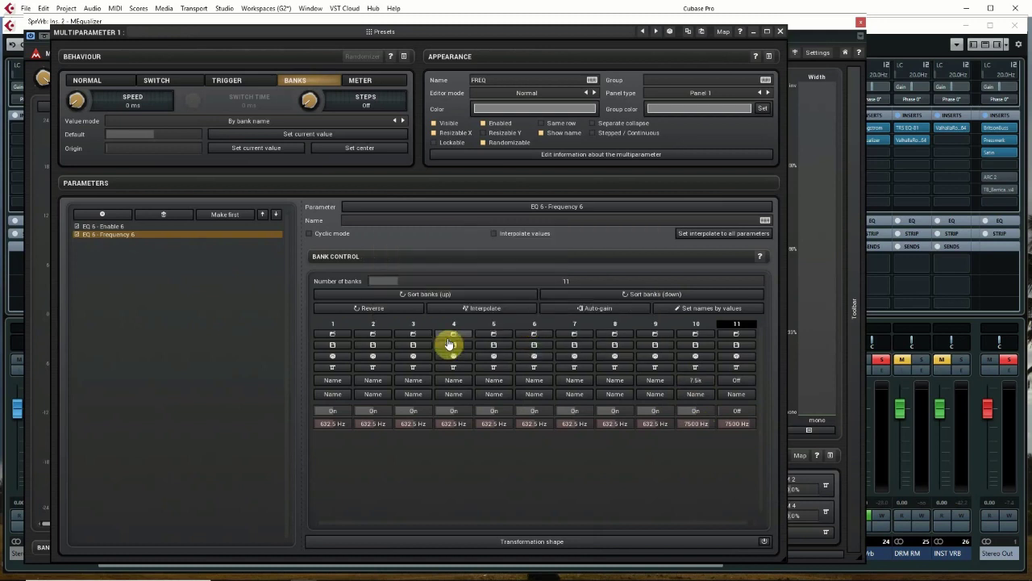
Set bank 9 to 5000 Hz and name it '5k'
left_click(653, 424)
left_click(627, 490)
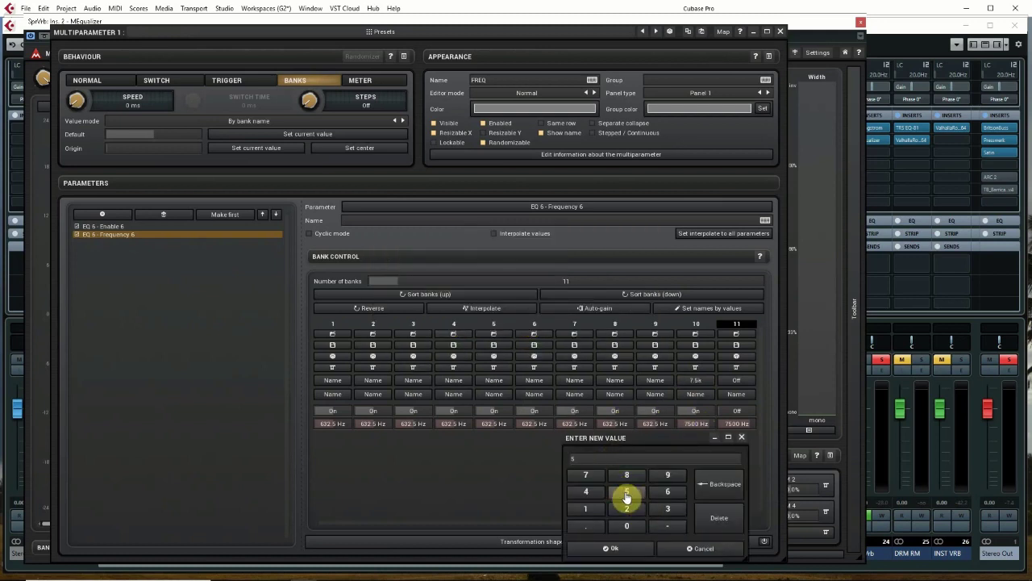
left_click(615, 549)
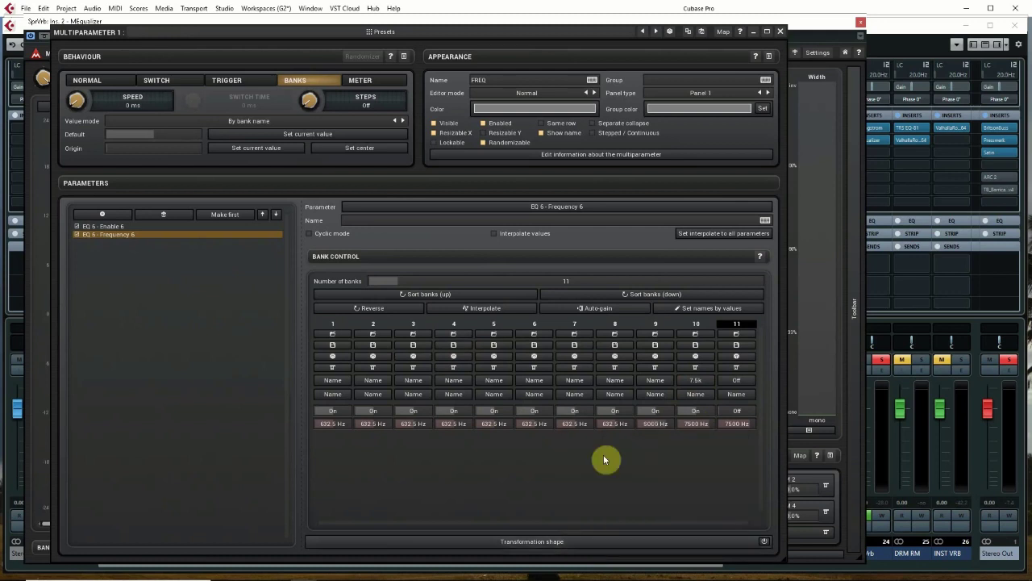
left_click(656, 385)
left_click(554, 285)
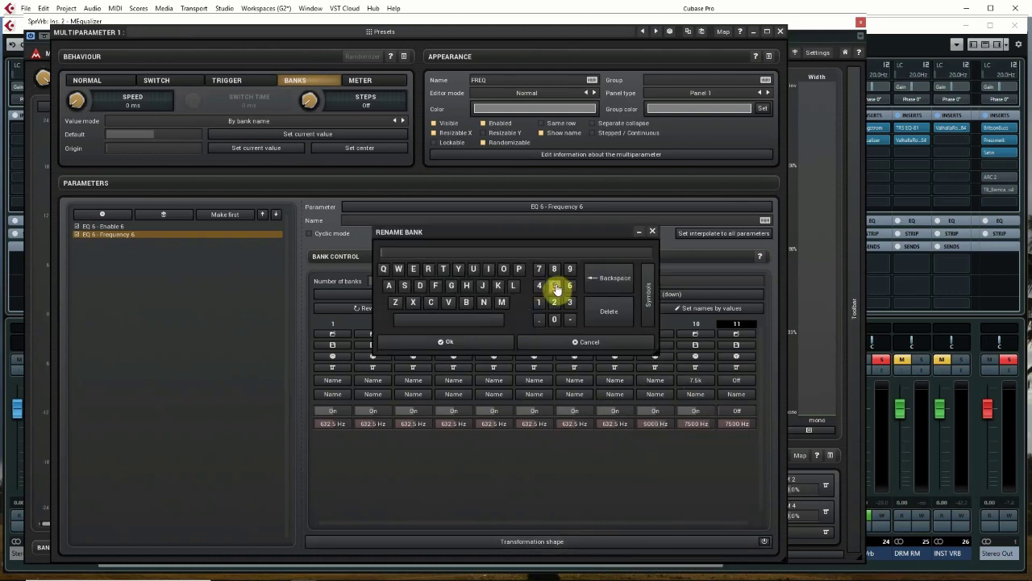
left_click(497, 286)
left_click(476, 336)
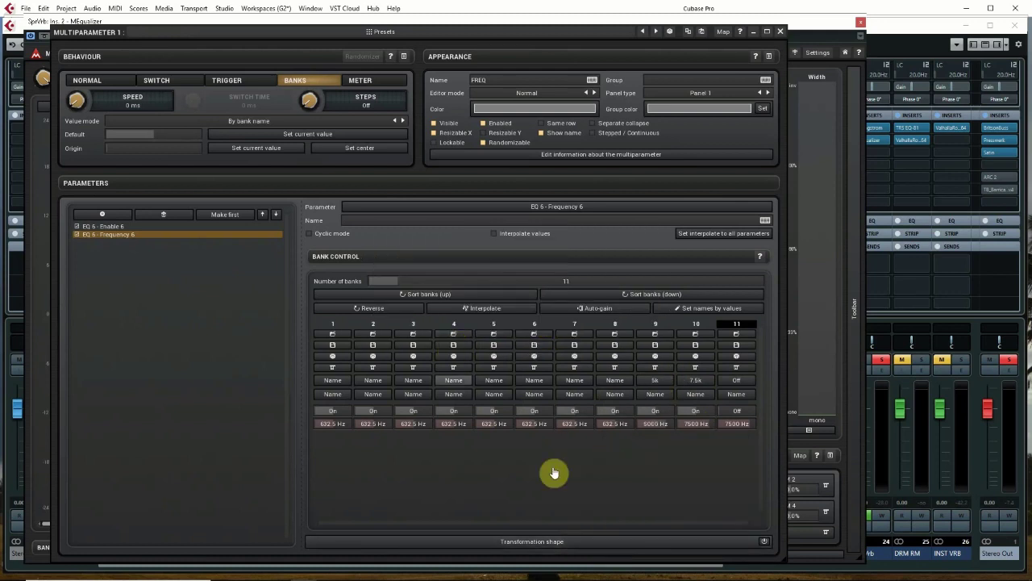
Set bank 8 to 3000 Hz and name it '3k'
left_click(615, 424)
left_click(628, 509)
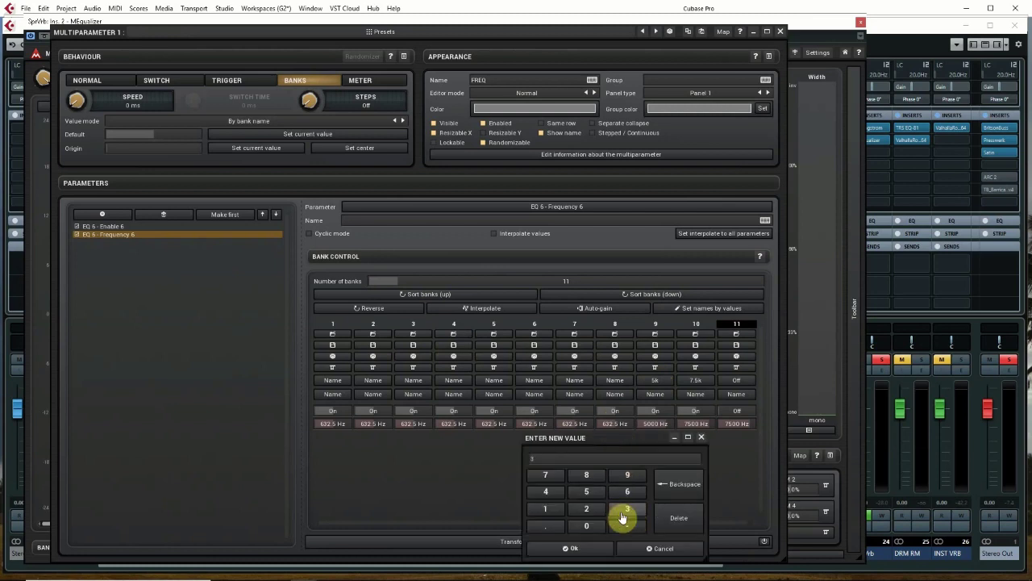
left_click(586, 549)
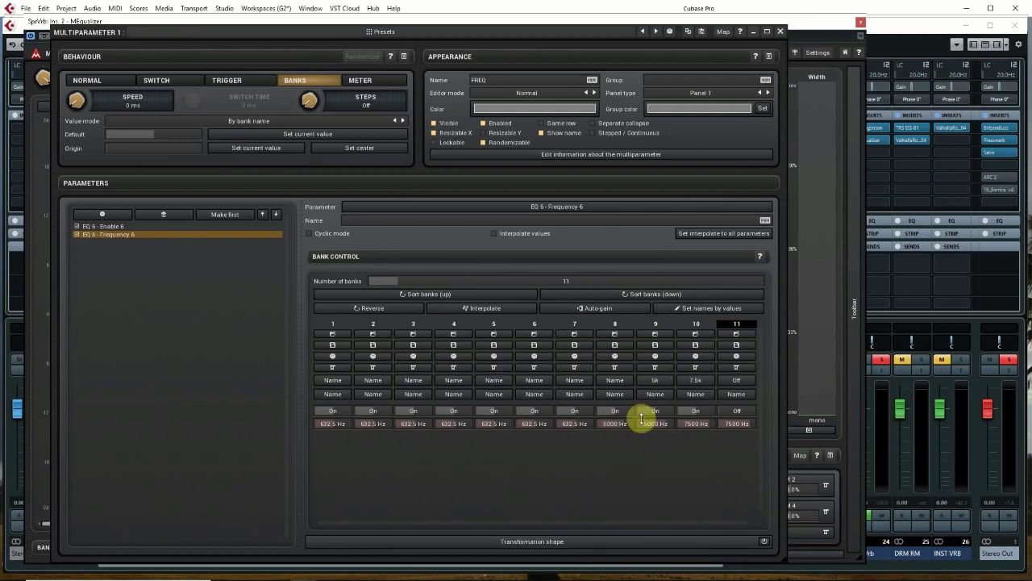
left_click(613, 381)
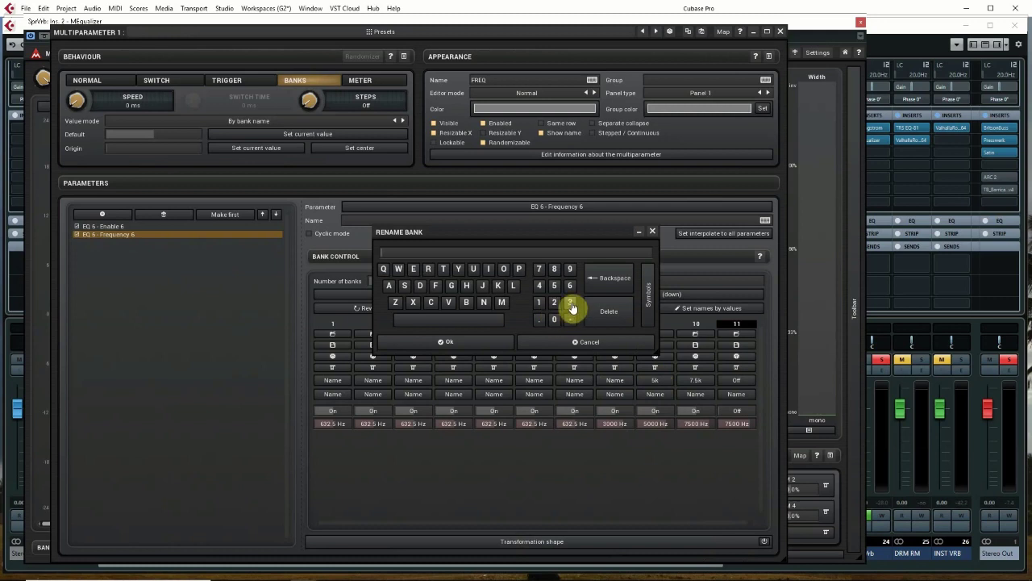
left_click(571, 303)
left_click(497, 290)
left_click(445, 342)
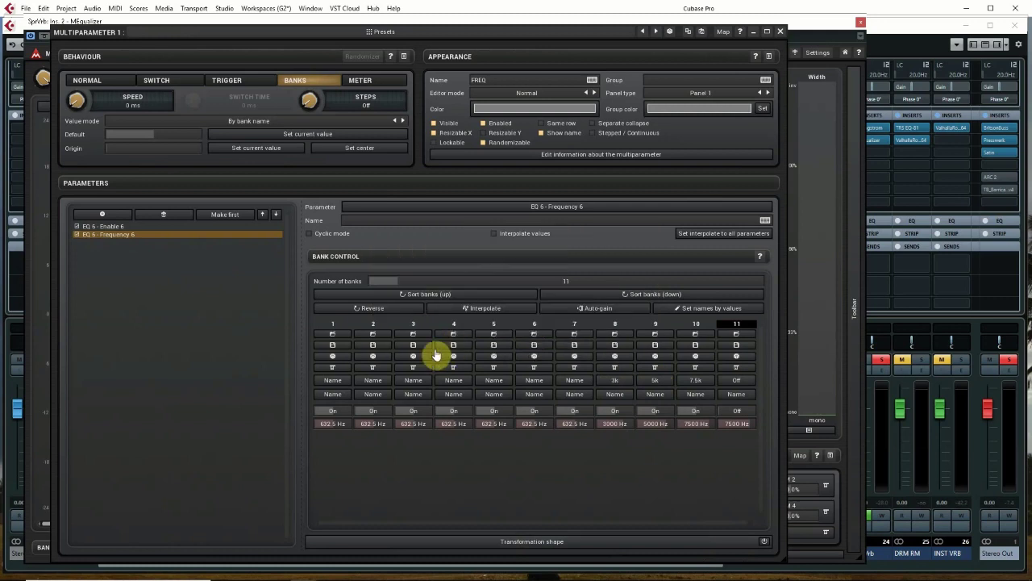
left_click(572, 424)
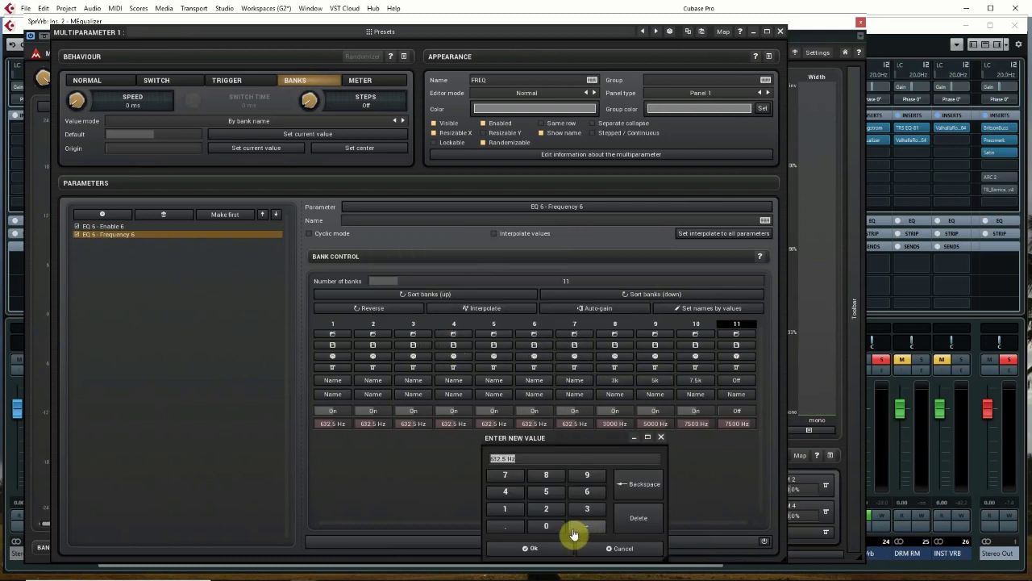
Set bank 7 to 2000 Hz and name it '2k'
left_click(546, 508)
left_click(547, 527)
left_click(546, 527)
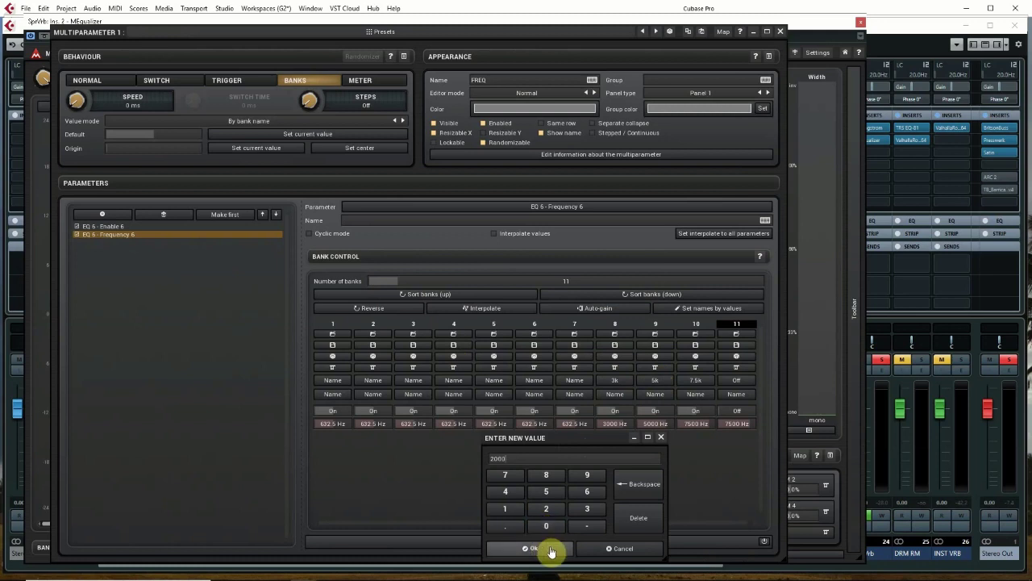
left_click(548, 548)
left_click(572, 384)
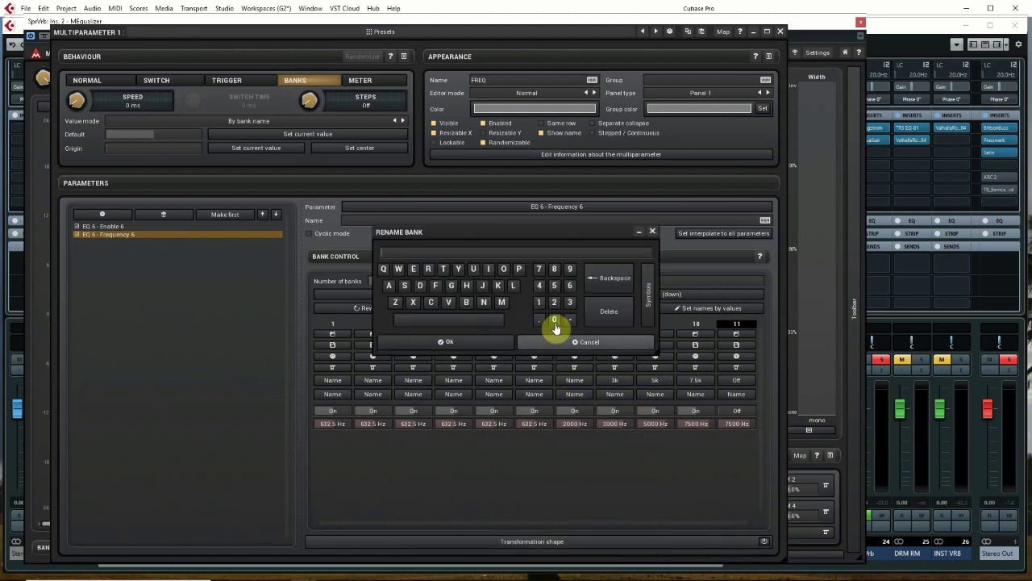
left_click(554, 302)
left_click(497, 285)
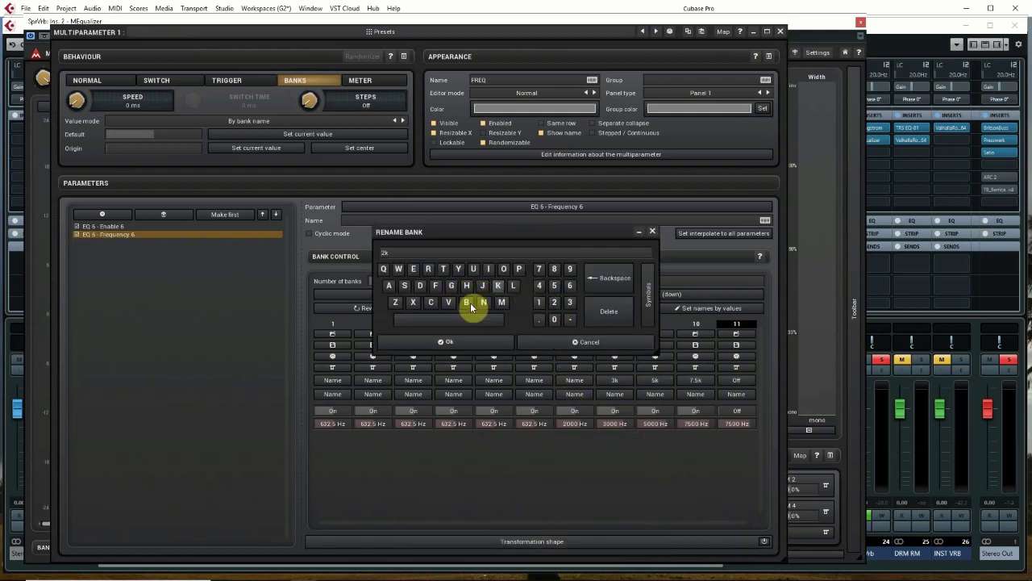
left_click(446, 344)
Set bank 6 to 1000 Hz and name it '1k'
left_click(532, 425)
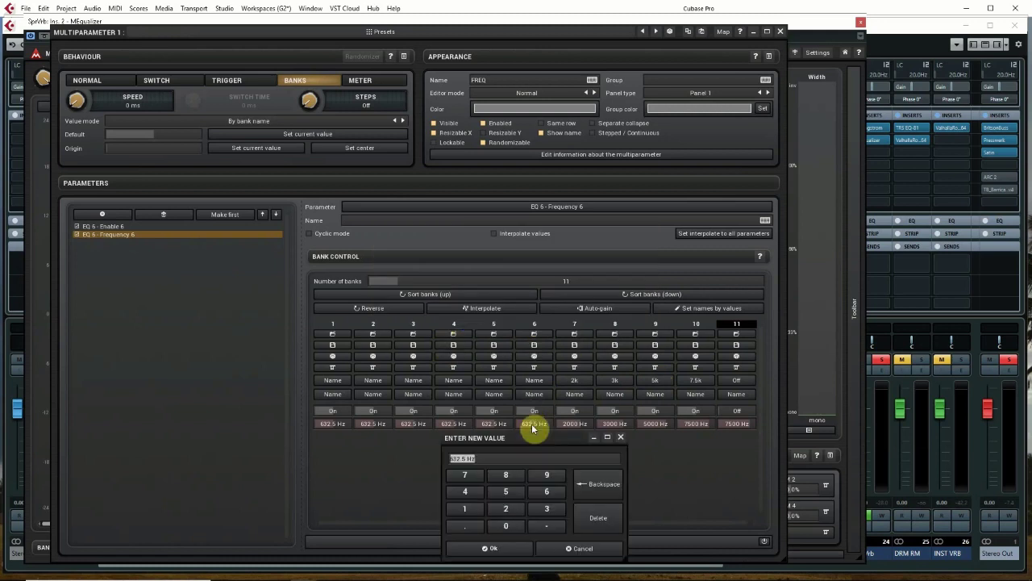
left_click(465, 508)
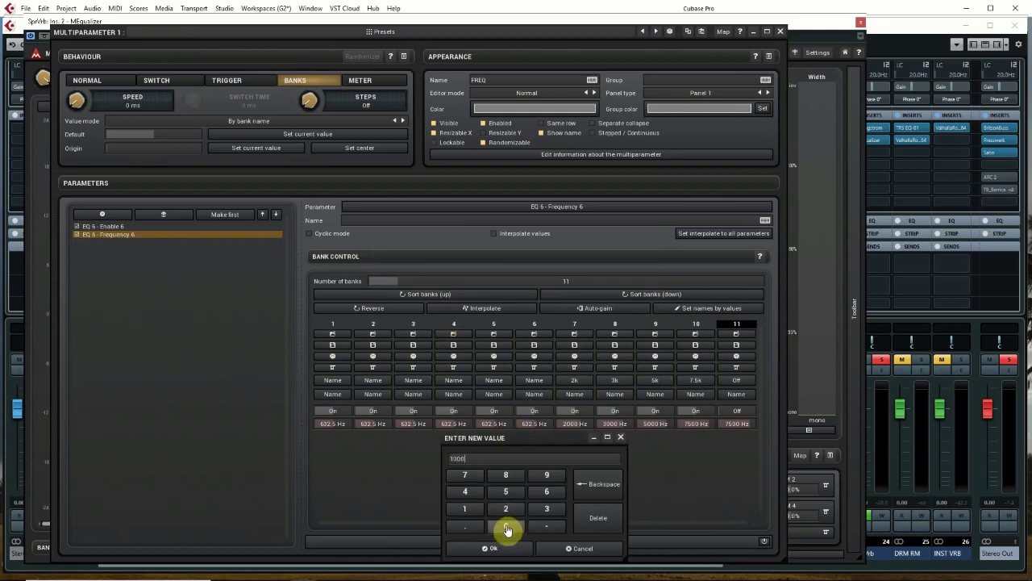
left_click(507, 549)
left_click(539, 383)
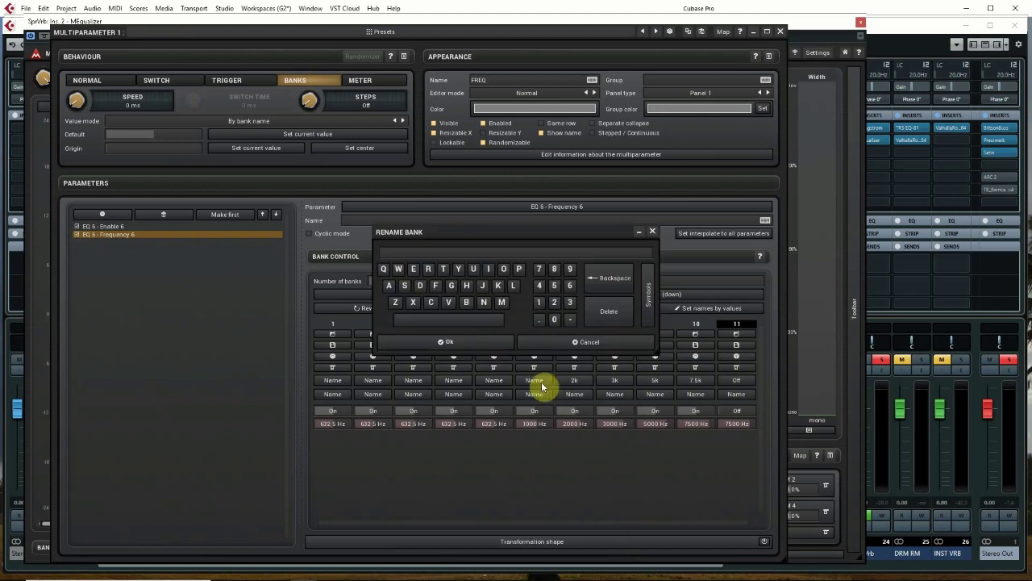
left_click(539, 308)
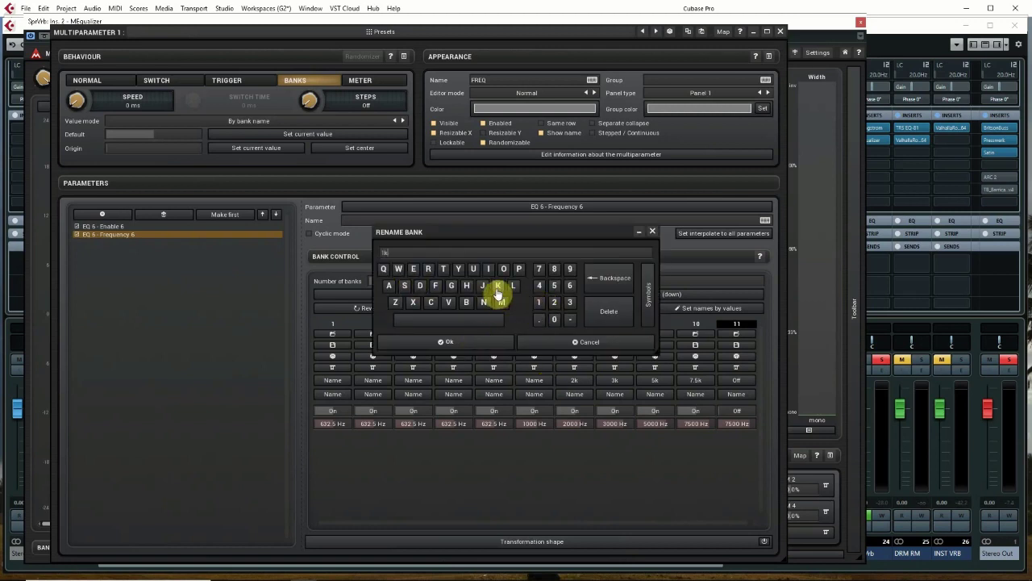
left_click(456, 342)
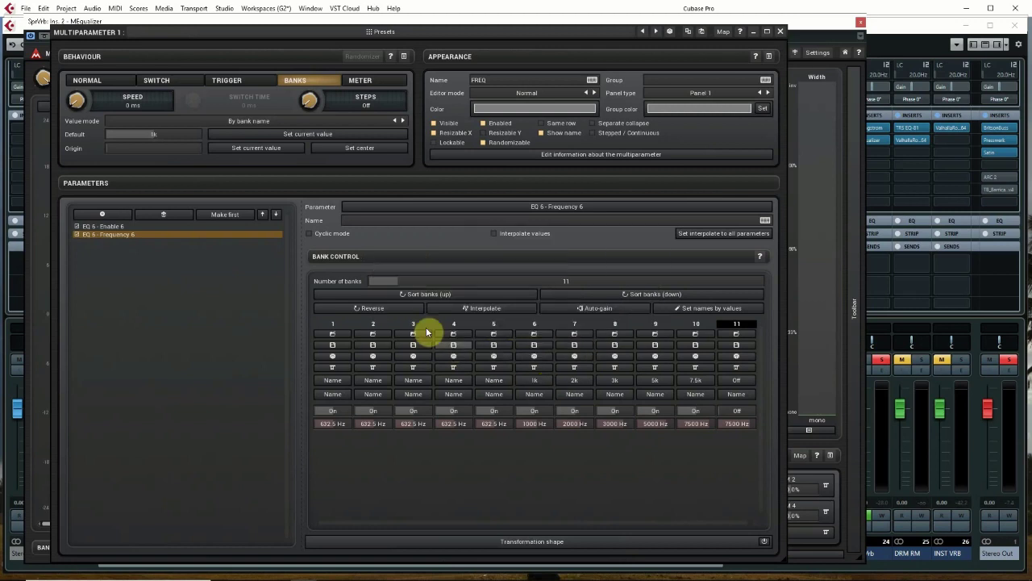
Set bank 5 to 500 Hz and name it '500'
left_click(493, 423)
left_click(465, 491)
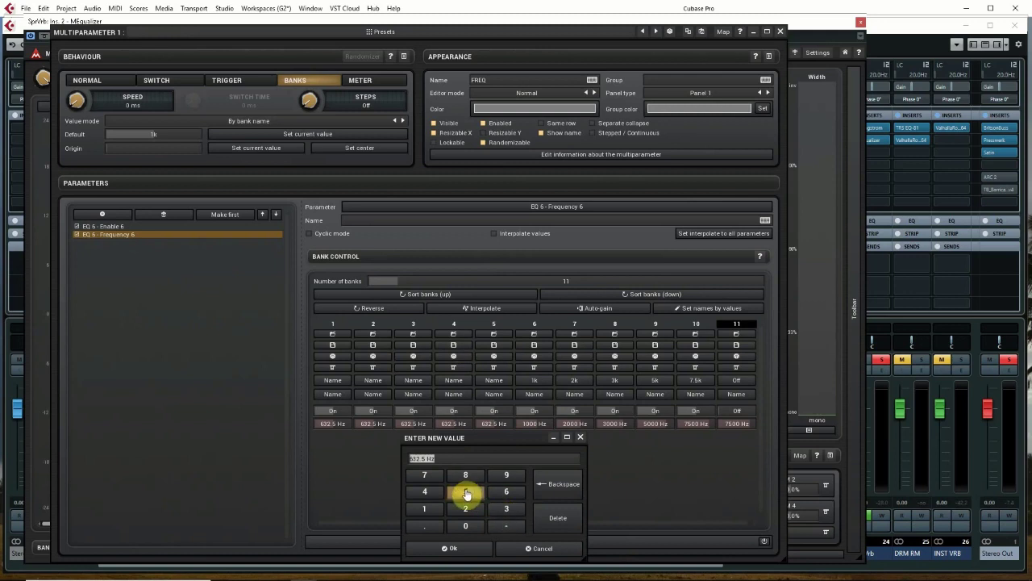
left_click(466, 528)
left_click(467, 529)
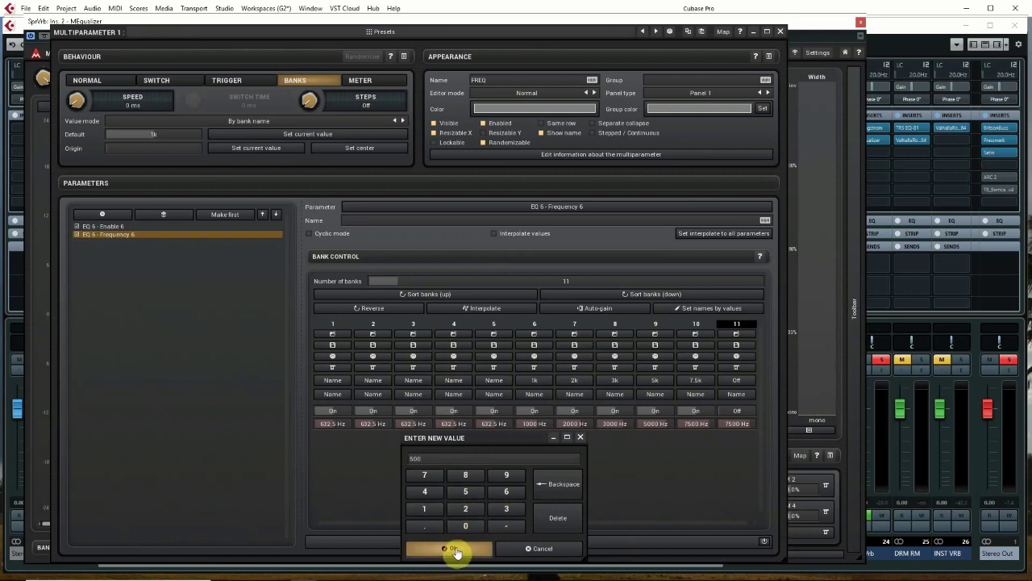
left_click(458, 548)
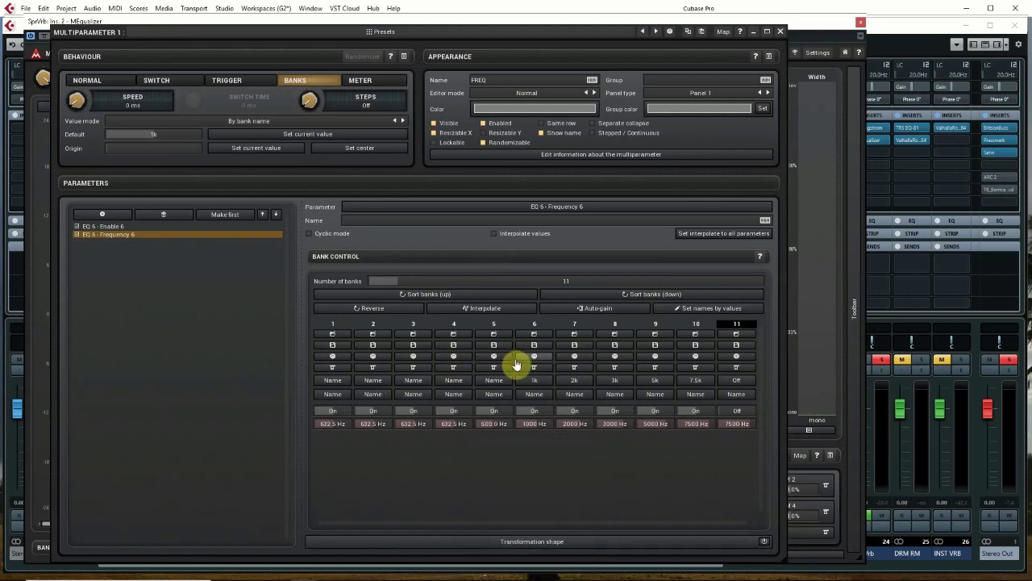
left_click(493, 382)
left_click(554, 285)
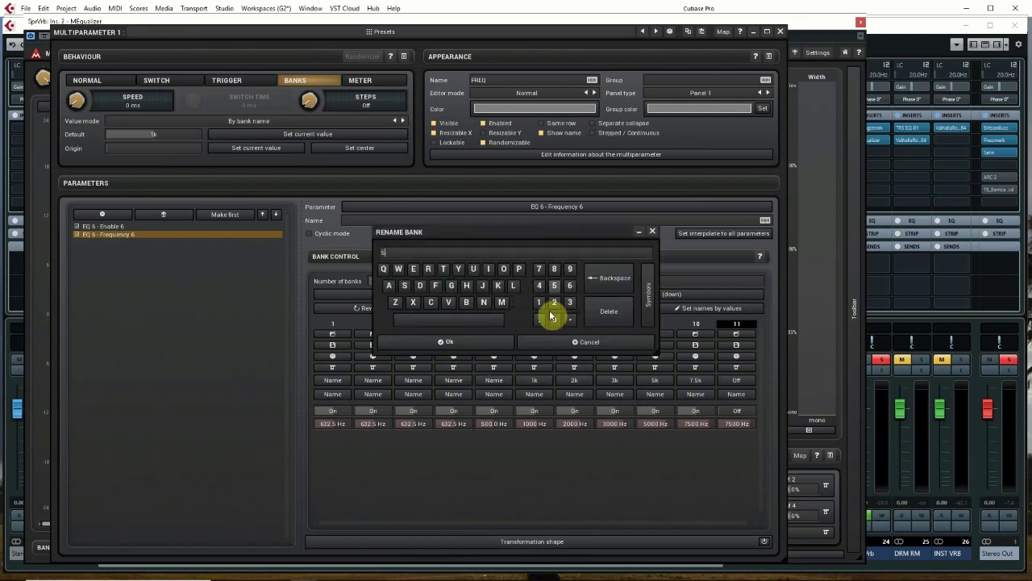
left_click(468, 341)
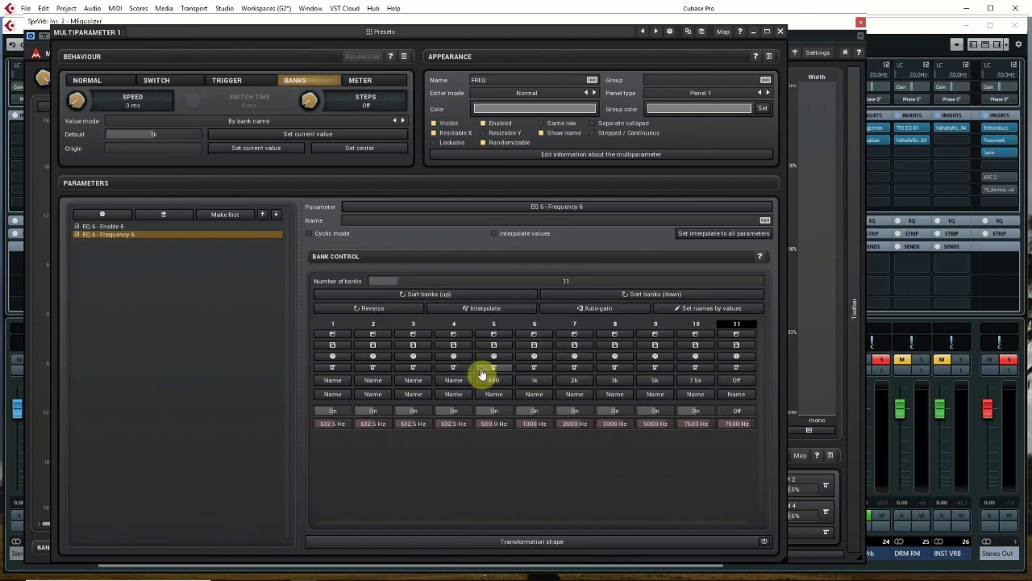
Set bank 4 to 300 Hz and name it '300'
left_click(452, 423)
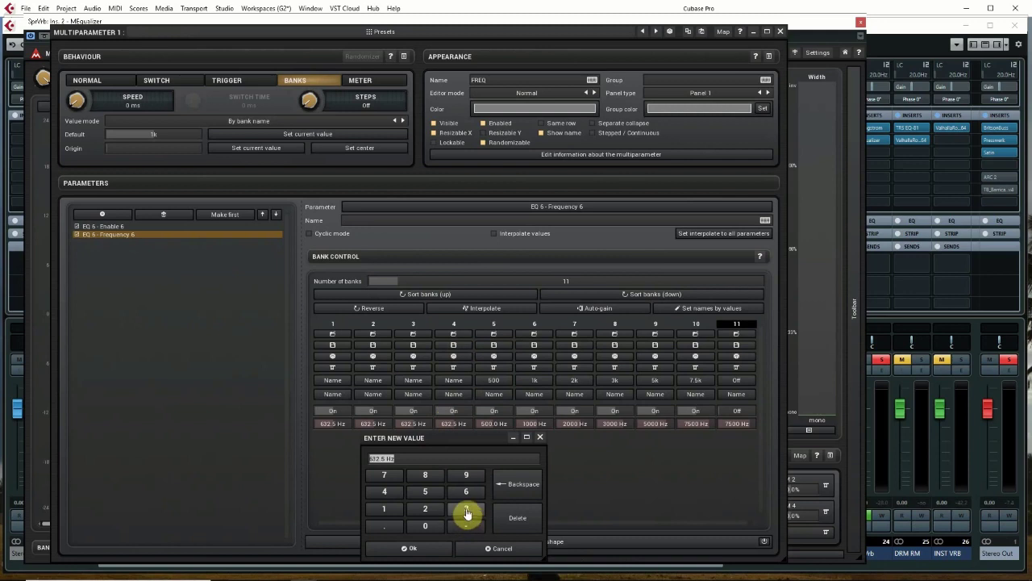
left_click(466, 508)
left_click(409, 547)
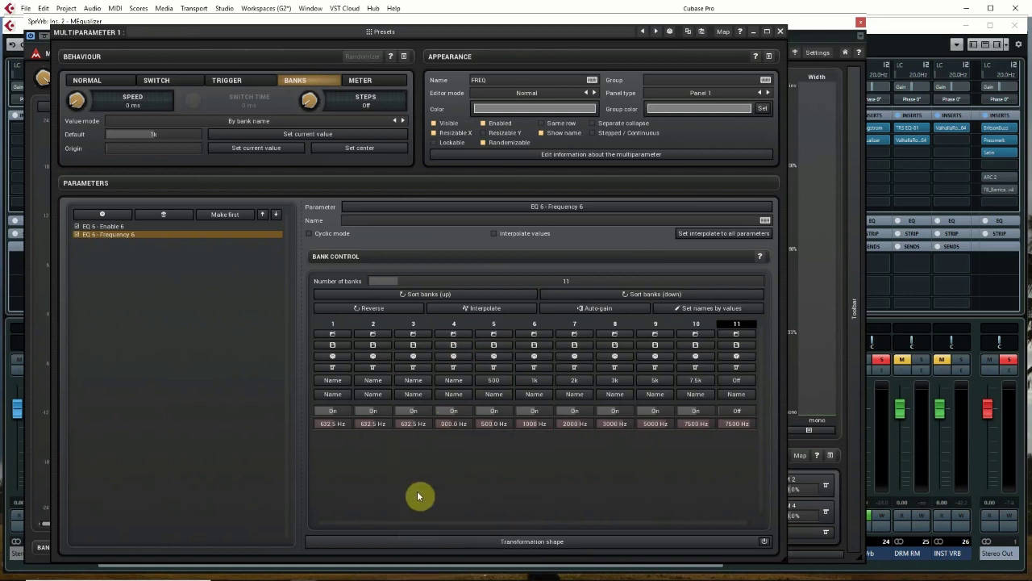
left_click(454, 383)
left_click(569, 302)
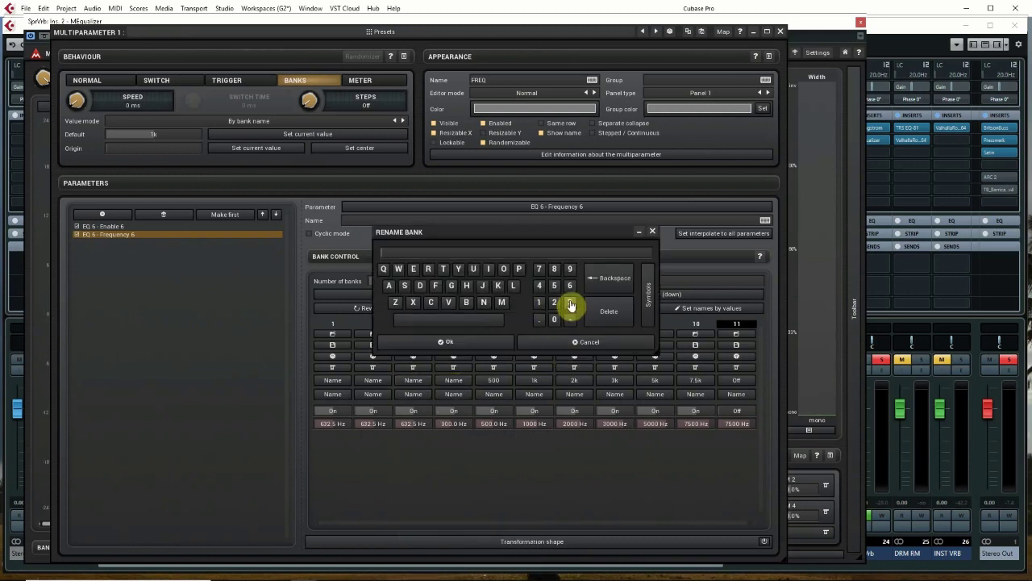
left_click(554, 319)
left_click(554, 319)
left_click(458, 342)
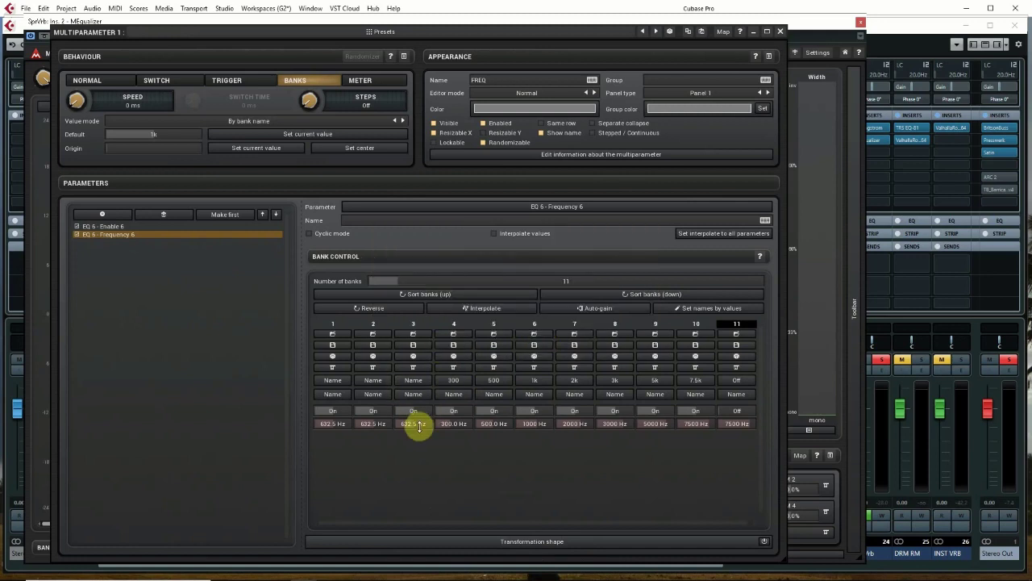
Set bank 3 to 150 Hz and name it '150'
left_click(417, 425)
left_click(345, 508)
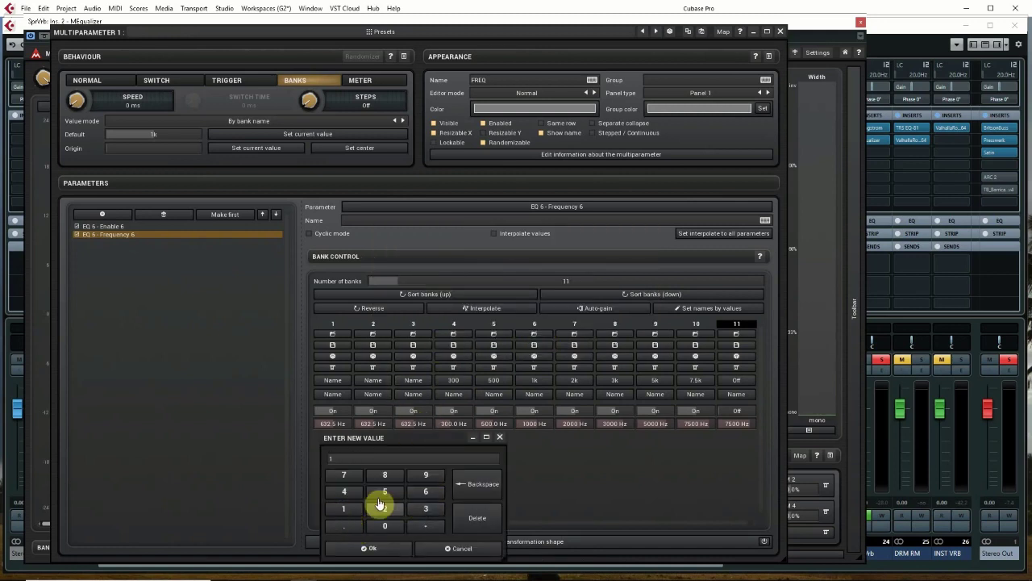
left_click(385, 491)
left_click(385, 525)
left_click(379, 549)
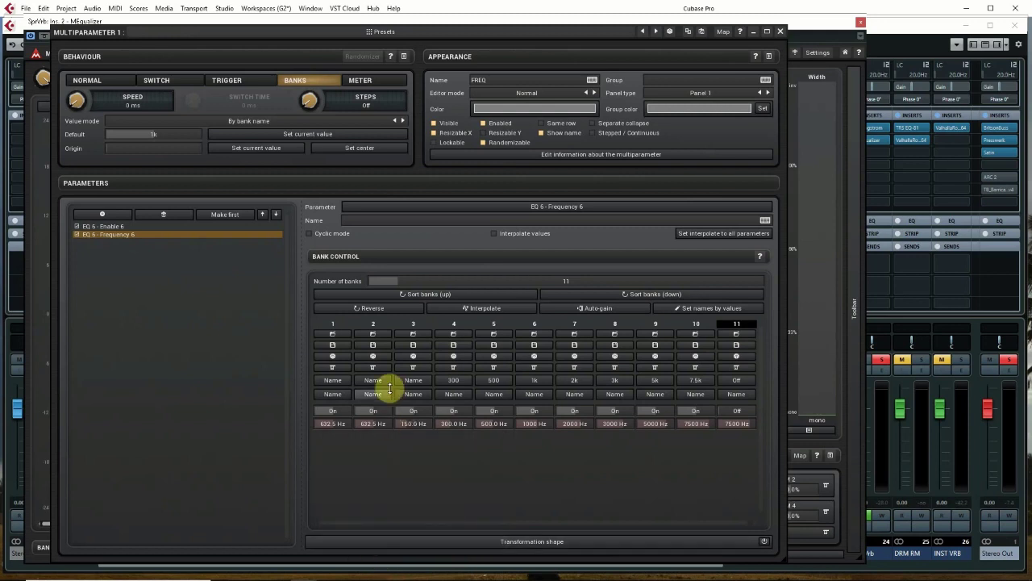
left_click(411, 384)
left_click(540, 304)
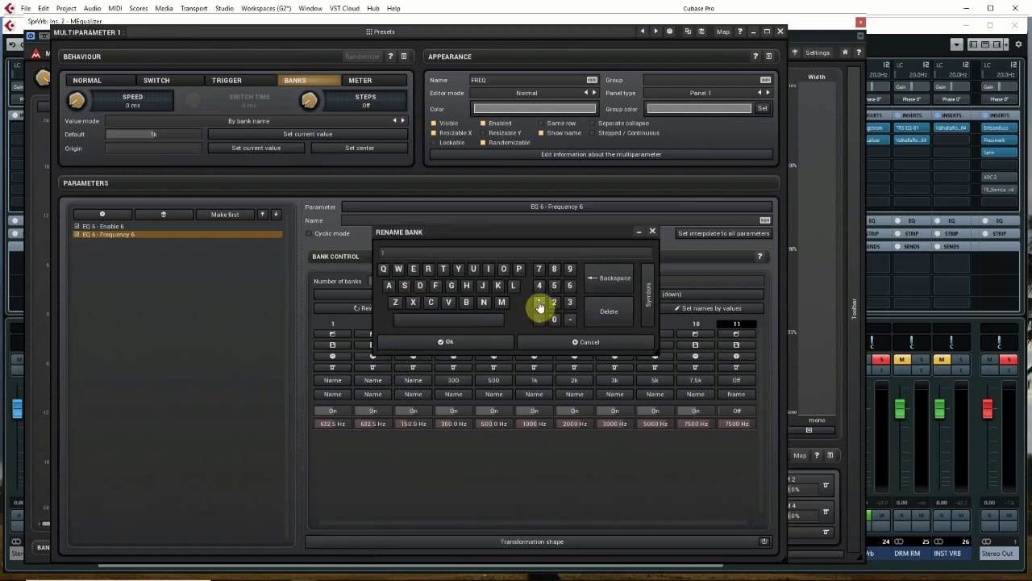
left_click(557, 286)
left_click(555, 319)
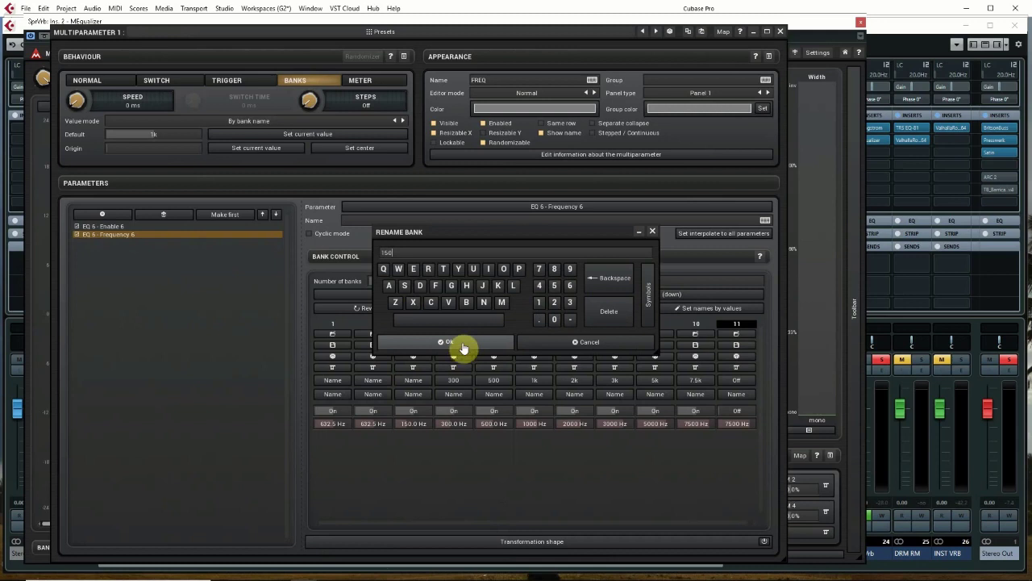
left_click(463, 347)
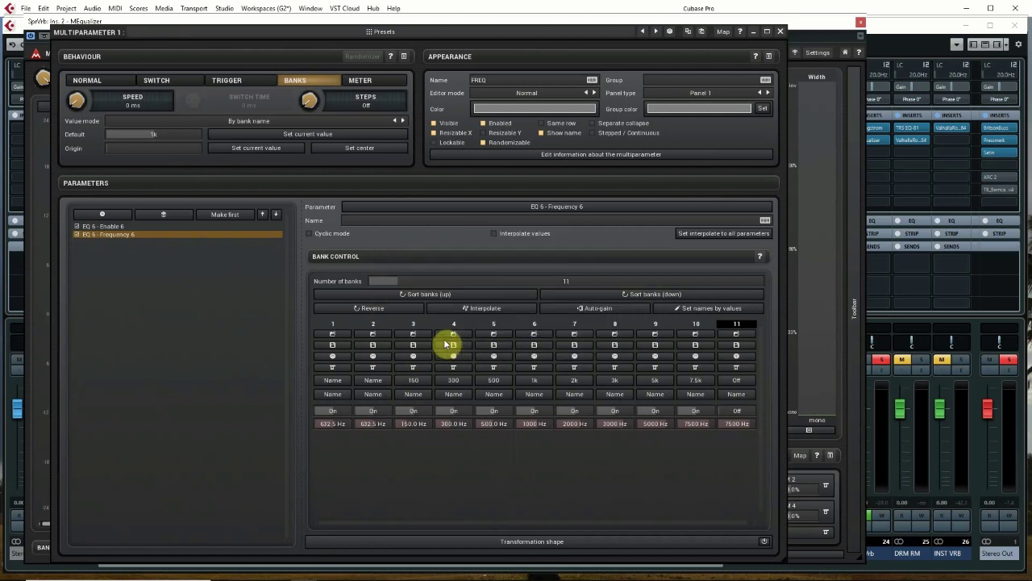
Set bank 2 to 100 Hz and name it '100'
left_click(373, 424)
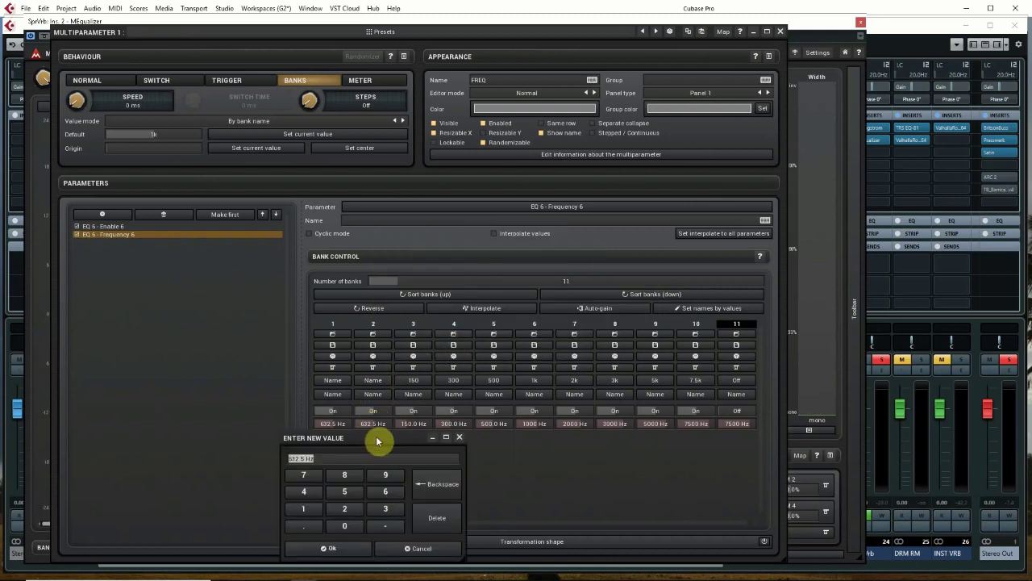
left_click(314, 506)
left_click(348, 529)
left_click(349, 529)
left_click(331, 547)
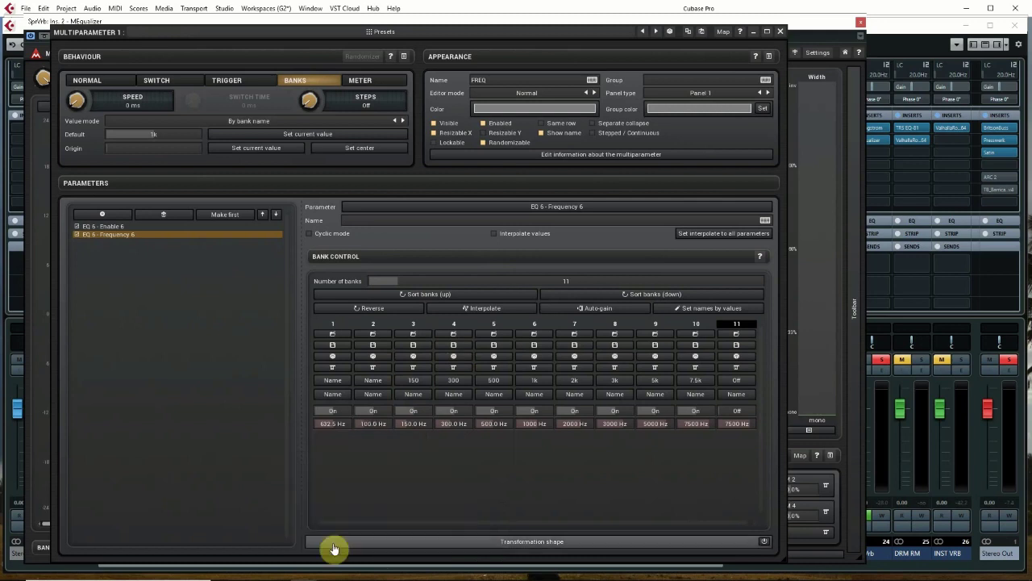
left_click(372, 380)
left_click(539, 302)
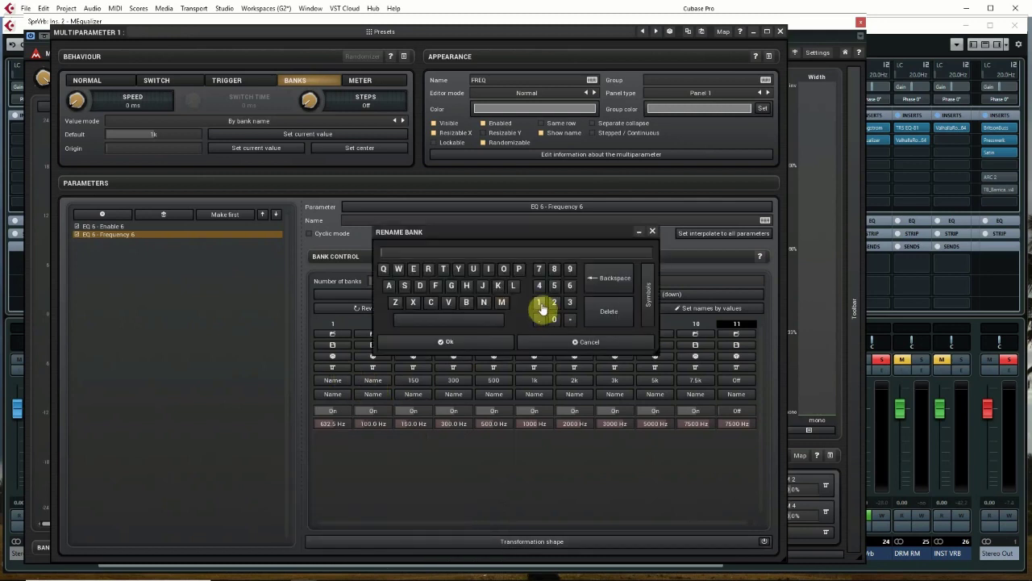
left_click(554, 319)
left_click(554, 319)
left_click(494, 333)
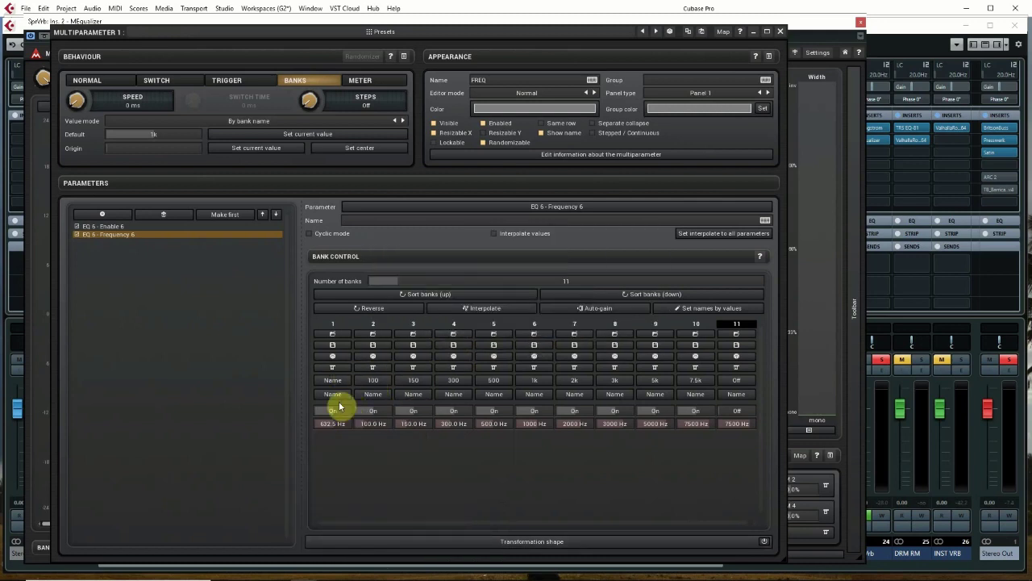
Set bank 1 to 70 Hz and name it '70'
left_click(338, 428)
left_click(263, 475)
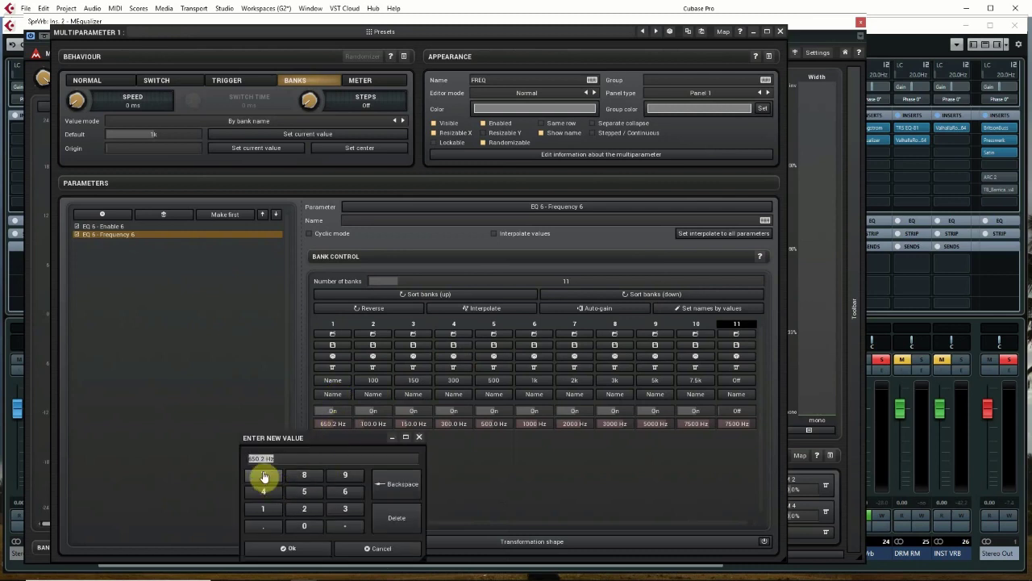
left_click(303, 526)
left_click(275, 557)
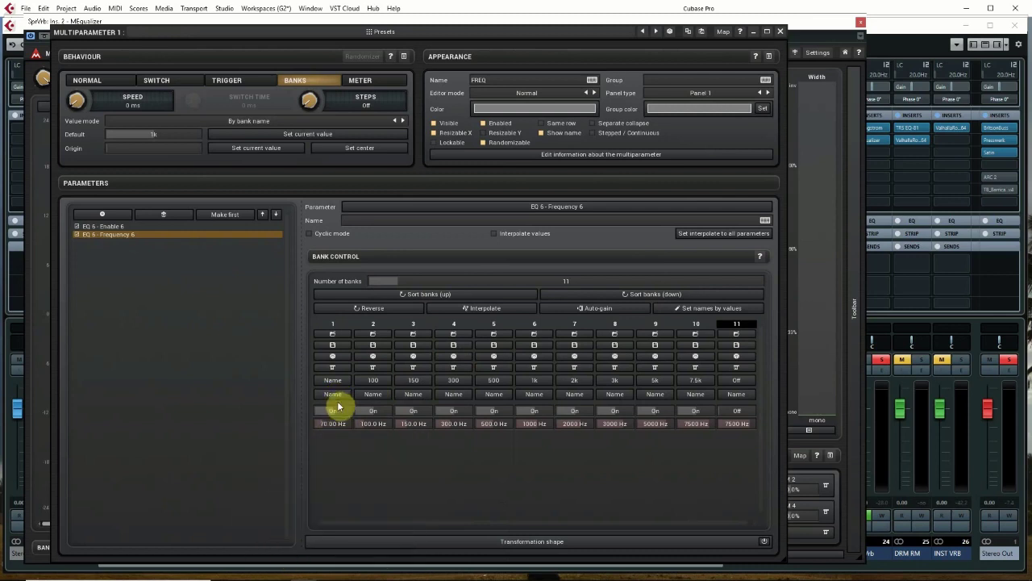
left_click(332, 383)
left_click(538, 271)
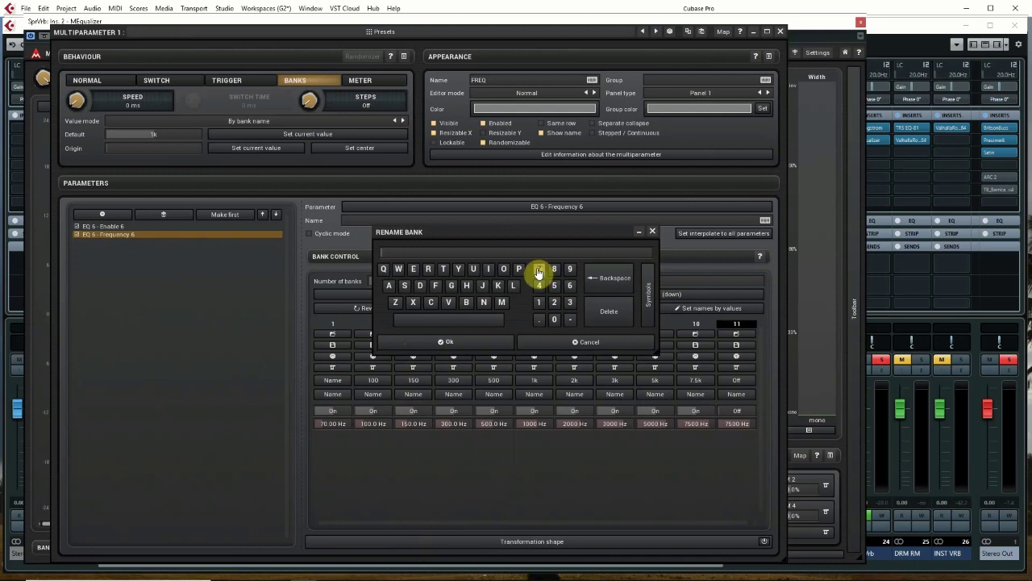
left_click(554, 321)
left_click(450, 342)
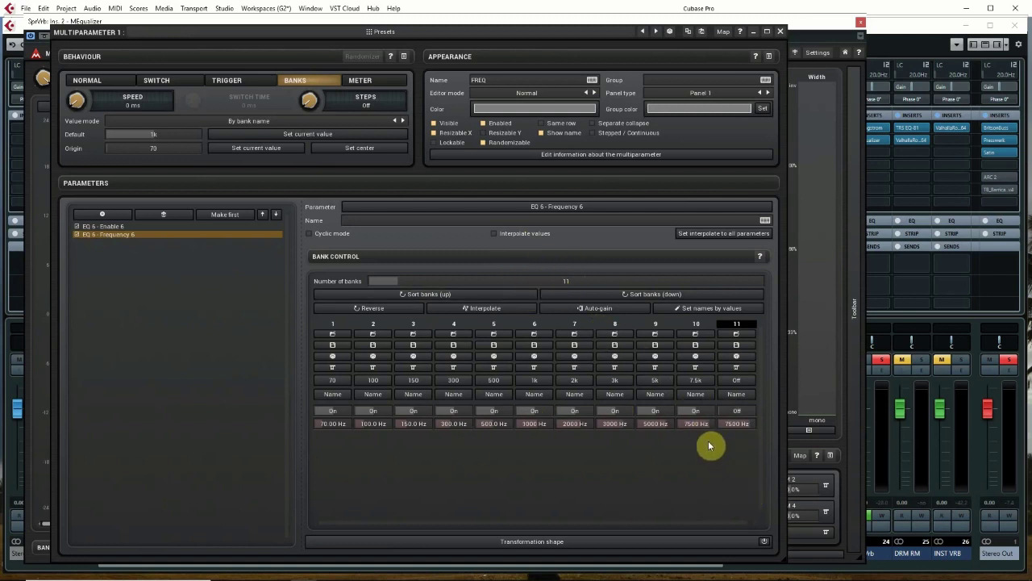
Toggle bank 11's EQ 6 Enable to Off and close the multiparameter editor
left_click(737, 408)
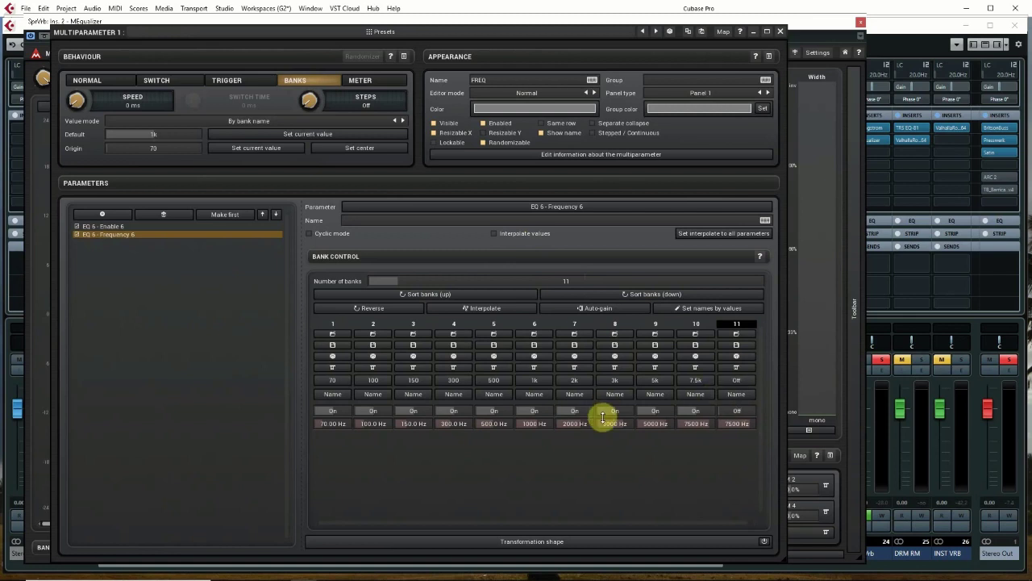
left_click(782, 33)
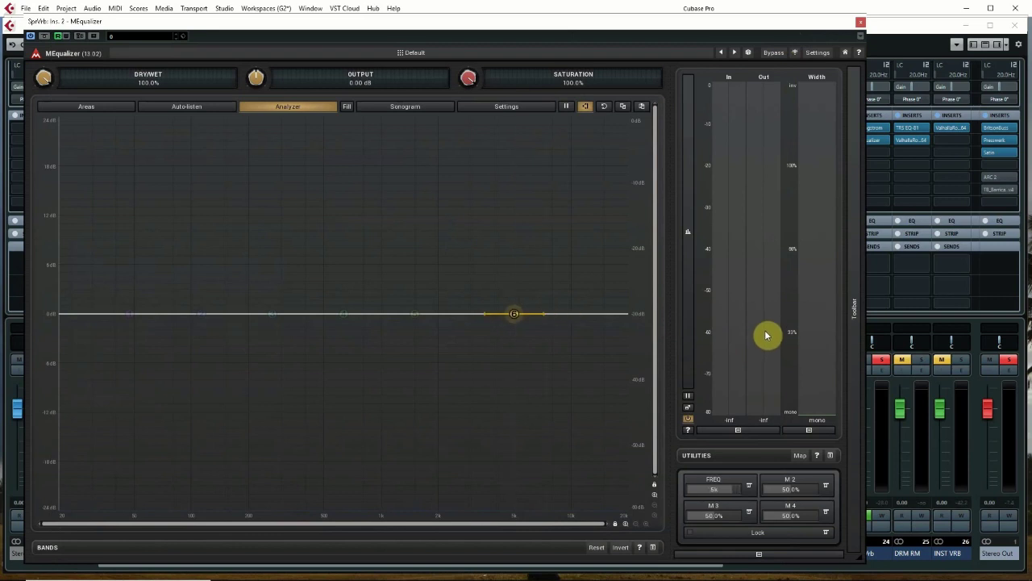
Drag the FREQ macro through its banks up to 7.5k
mouse_move(713, 488)
left_mouse_down()
mouse_move(707, 496)
mouse_move(720, 491)
mouse_move(707, 504)
mouse_move(698, 489)
left_mouse_up()
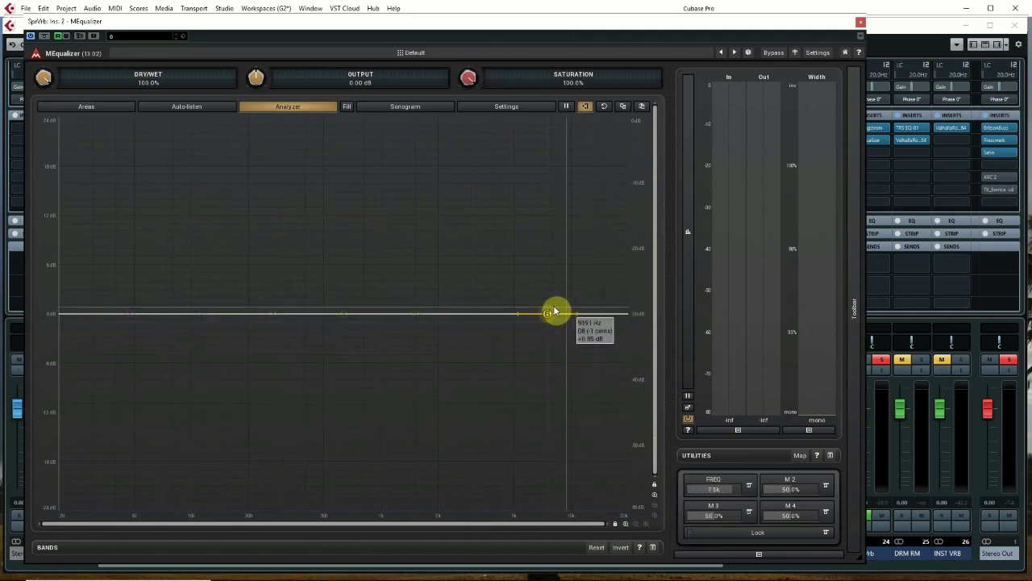
Change band 6 to a 12 dB/oct high-pass and raise its Q to about 5.35
double_click(549, 315)
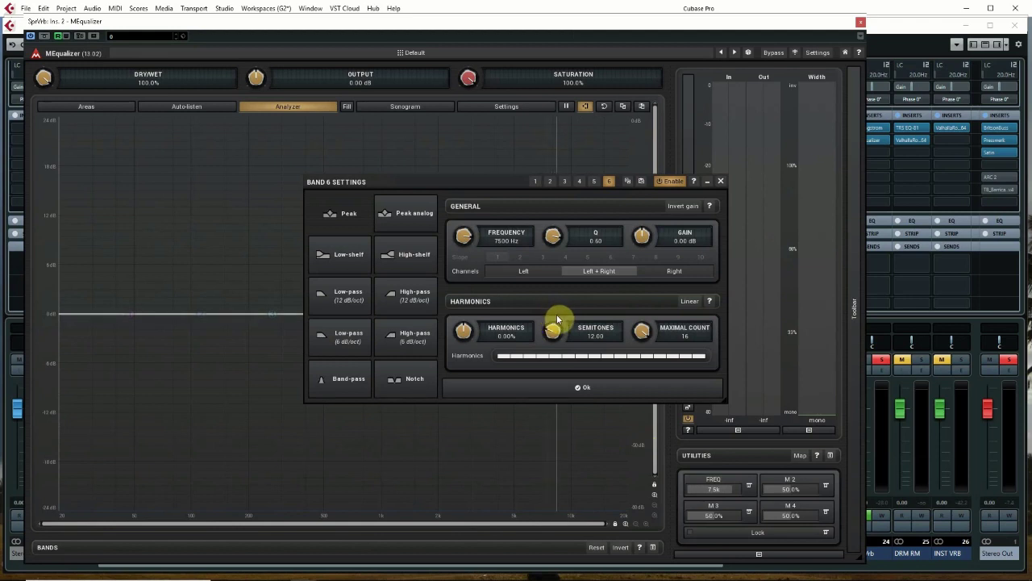
left_click(407, 300)
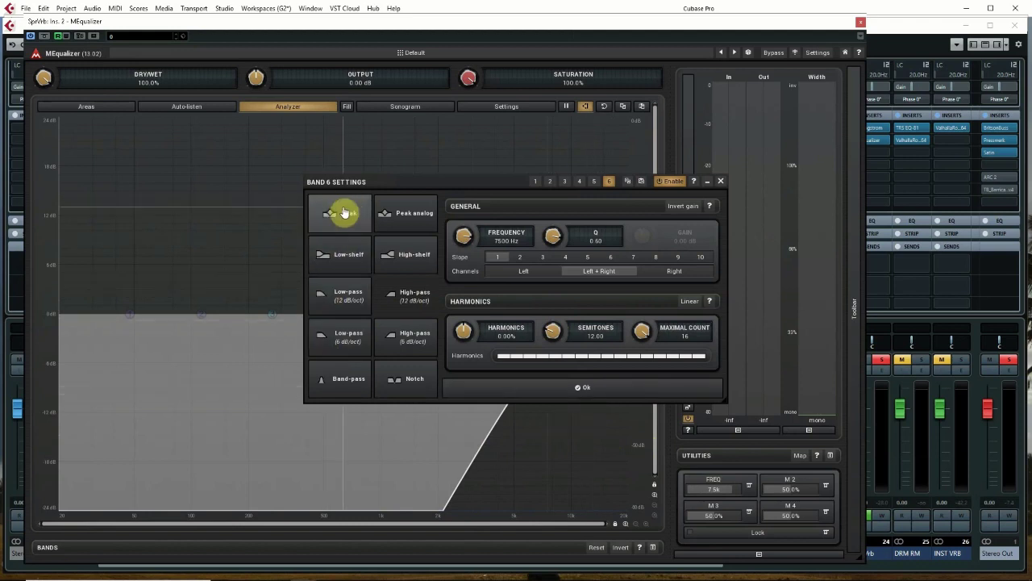
left_click(586, 391)
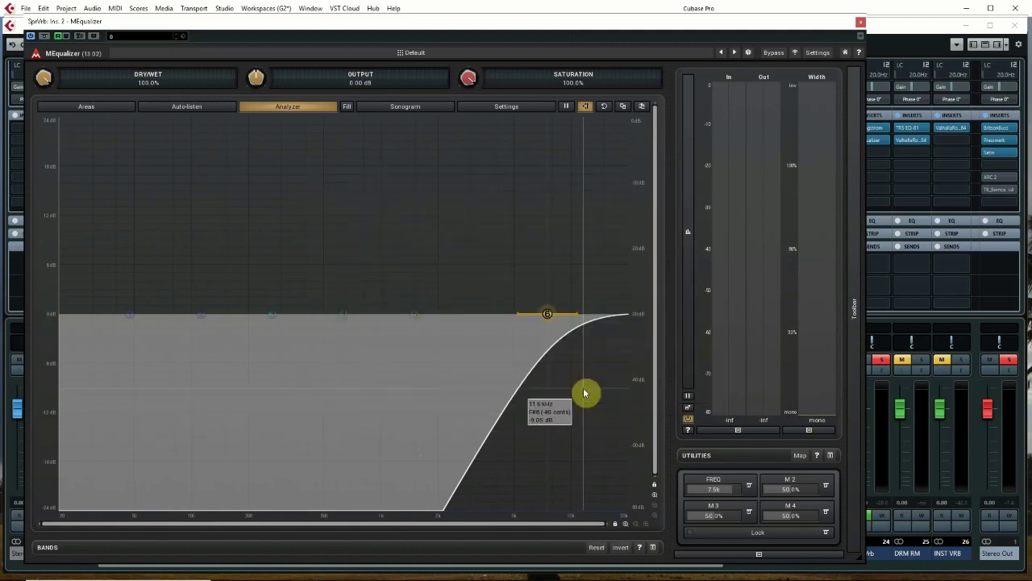
scroll(572, 321, "up", 1)
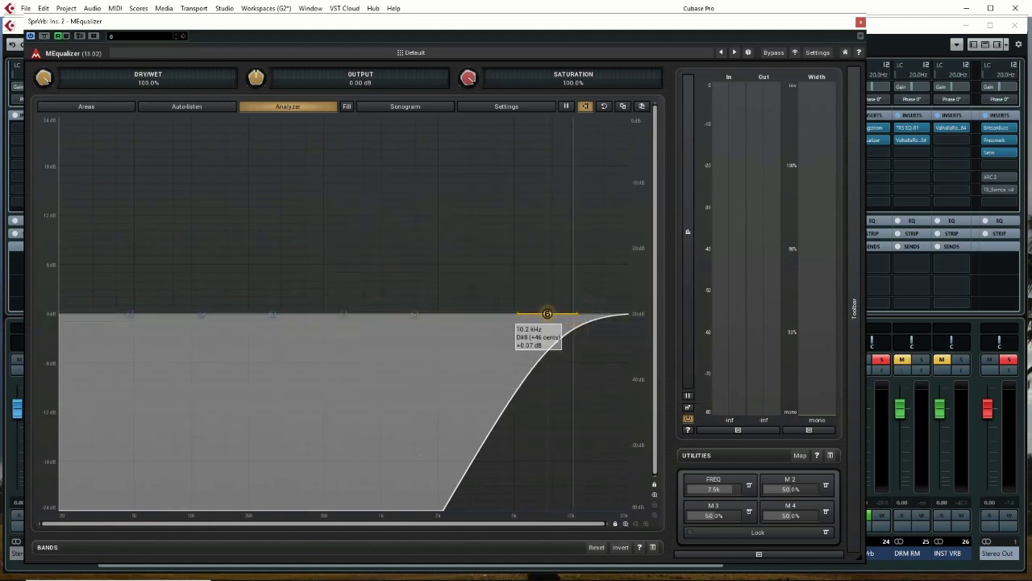
scroll(573, 321, "up", 8)
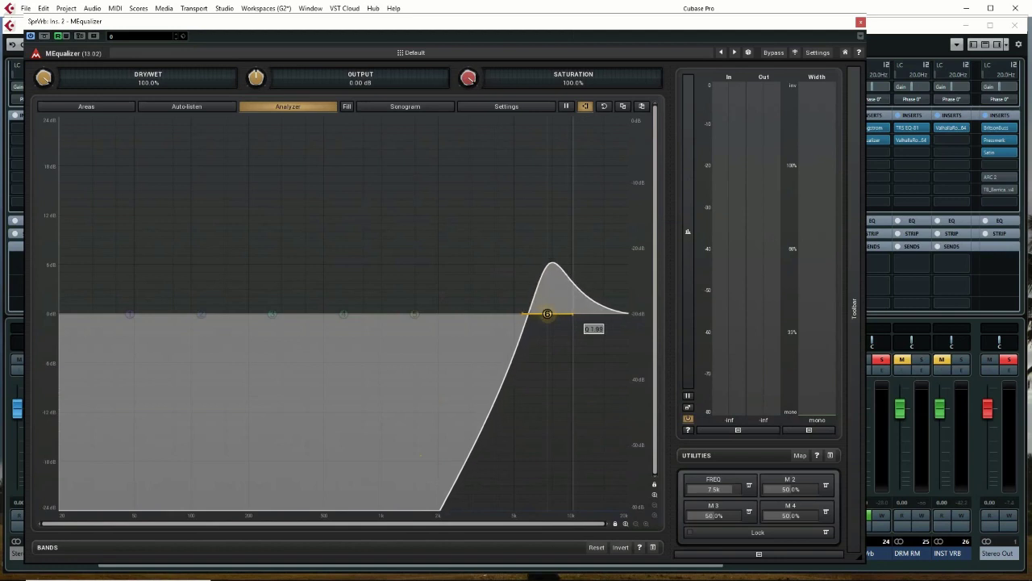
scroll(573, 321, "up", 6)
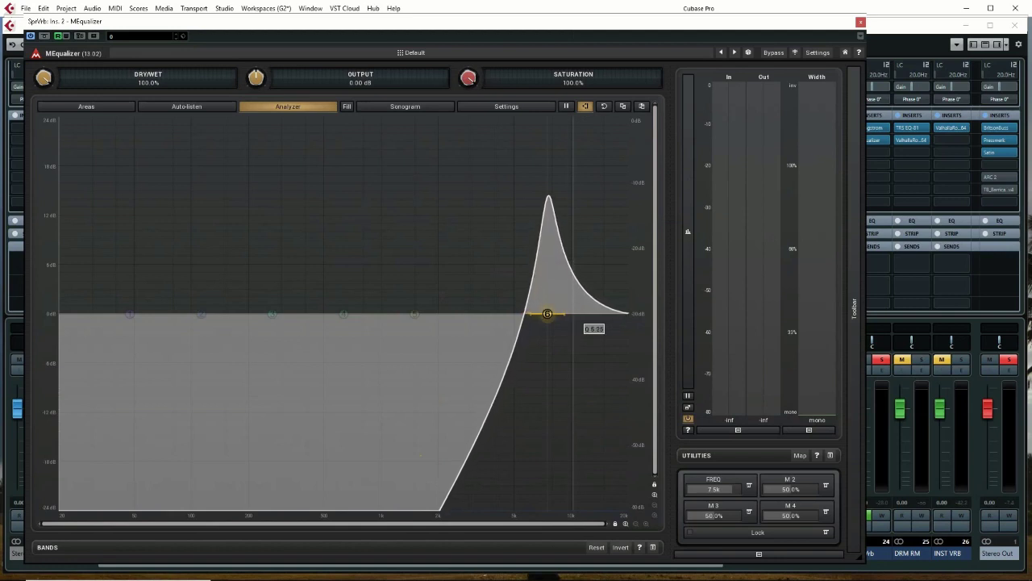
scroll(573, 321, "up", 1)
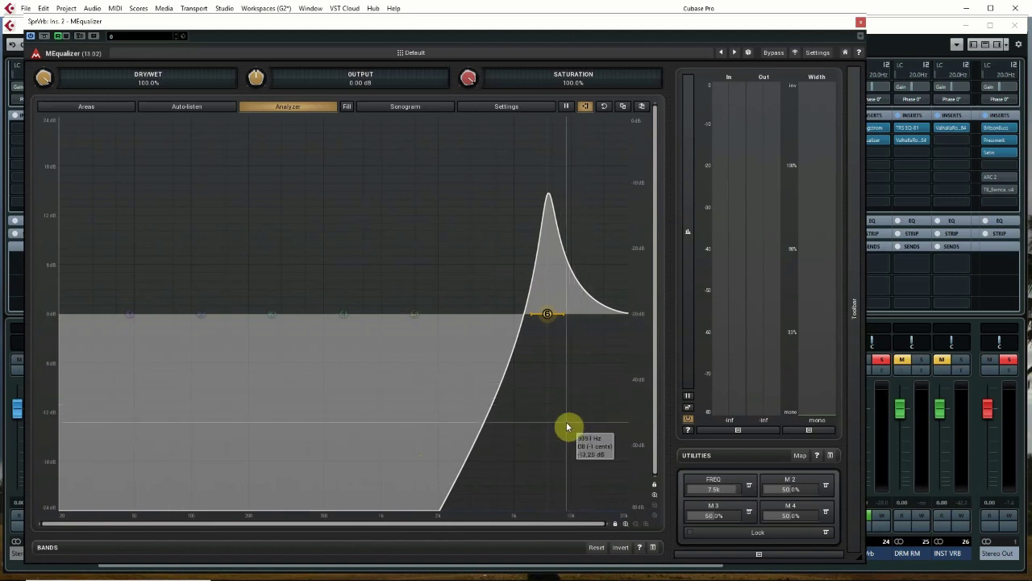
key("Delete")
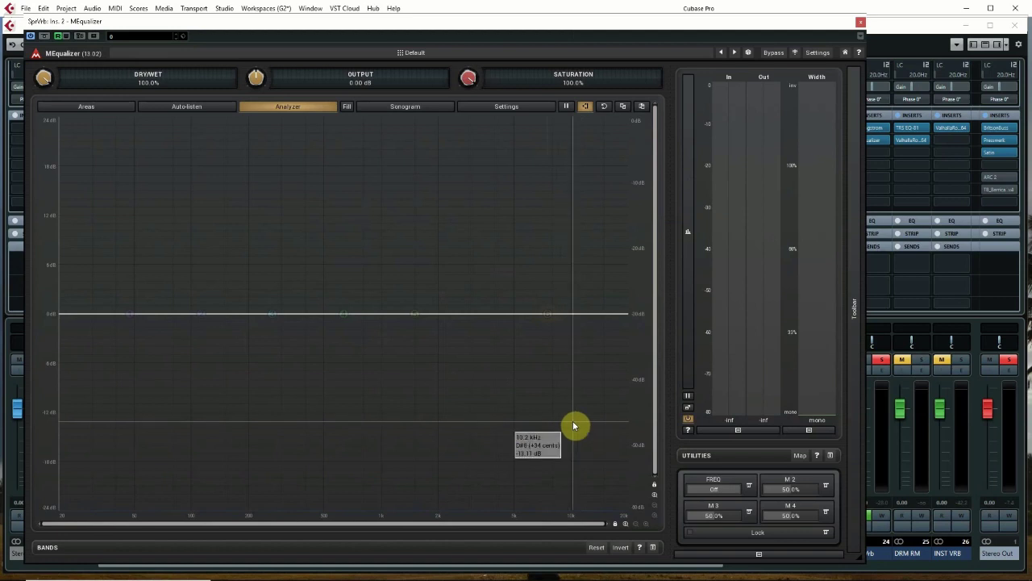
Play the track to hear FREQ sweep band 6's resonant high-pass, then reopen band 6's settings
key("space")
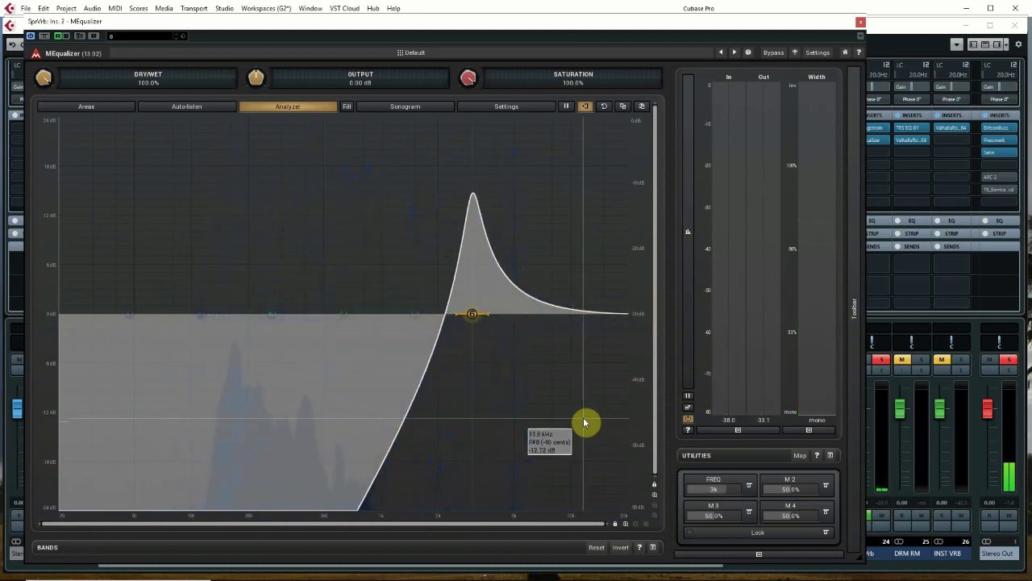
double_click(472, 314)
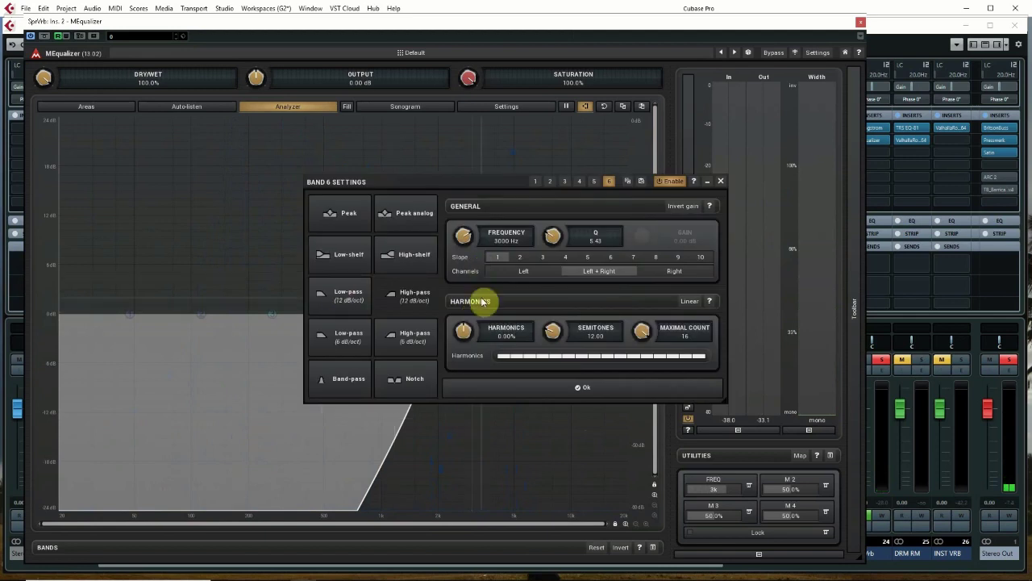
Switch band 6 to a Peak filter and boost it about +15 dB near 2.9 kHz, slightly widened
left_click(343, 216)
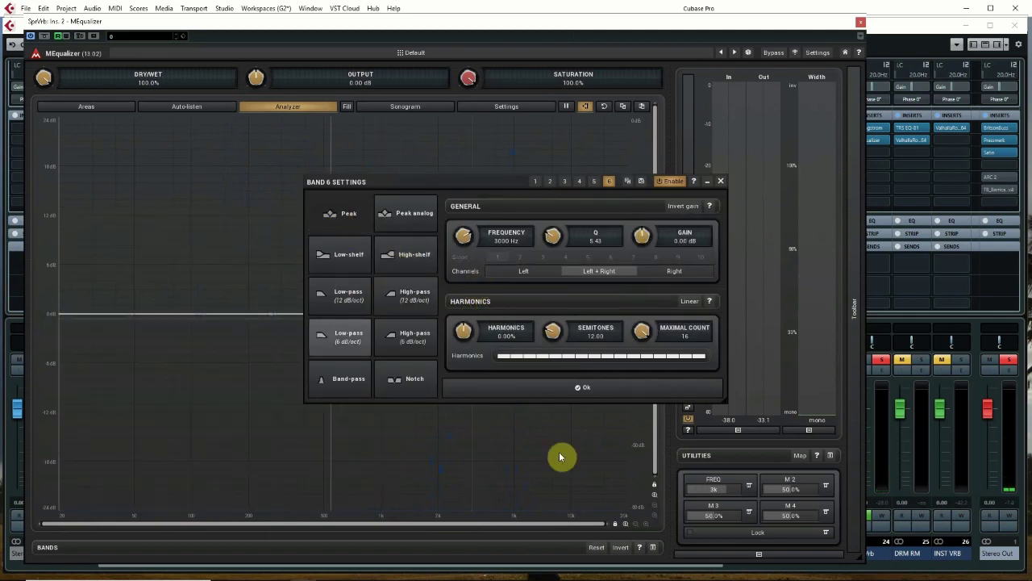
left_click(588, 391)
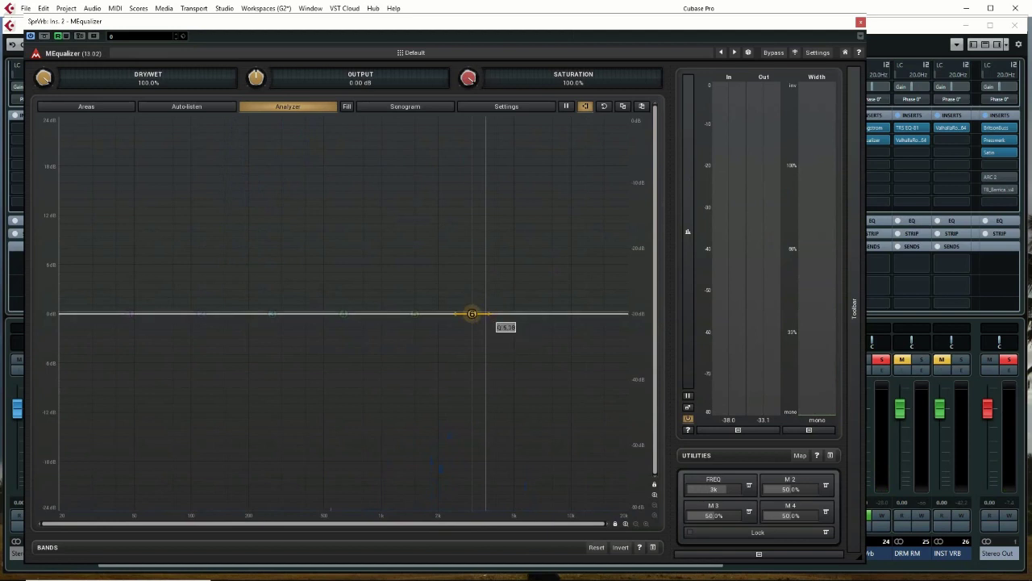
left_click_drag(472, 314, 468, 198)
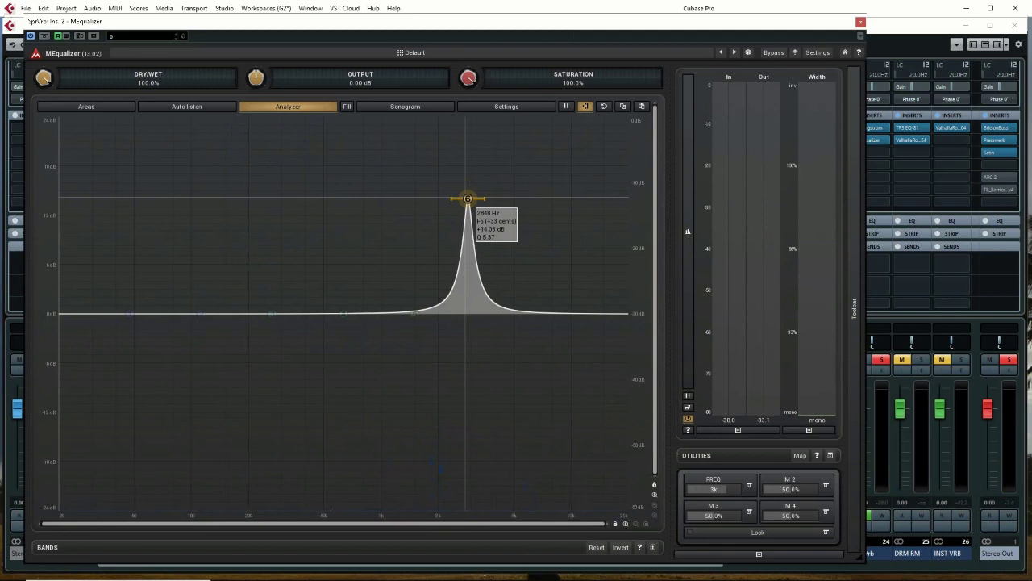
left_click_drag(479, 202, 483, 196)
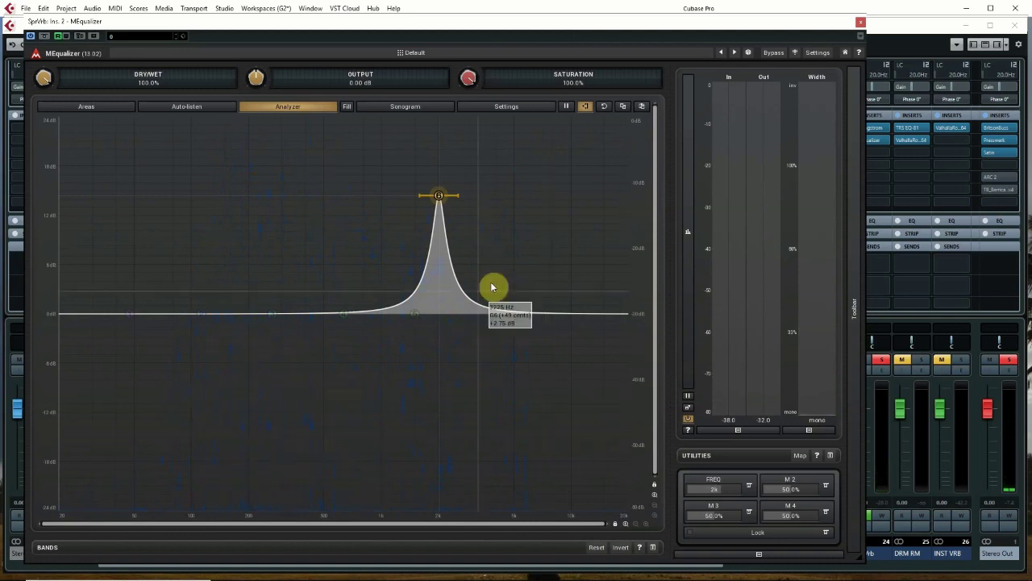
Raise band 6's peak to about +18 dB, widen its Q, and play to hear the sweep
left_click_drag(438, 195, 436, 152)
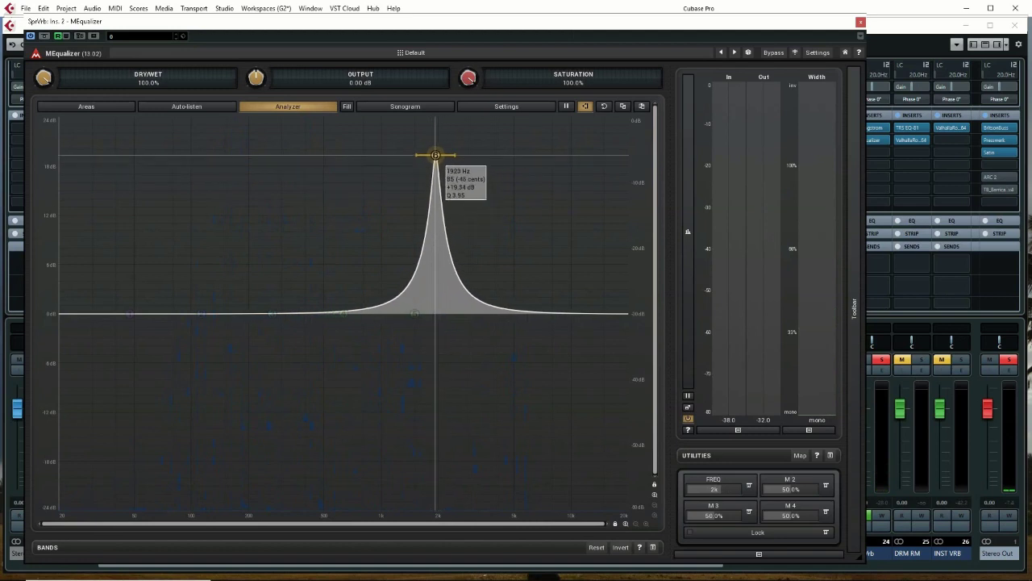
scroll(436, 151, "down", 5)
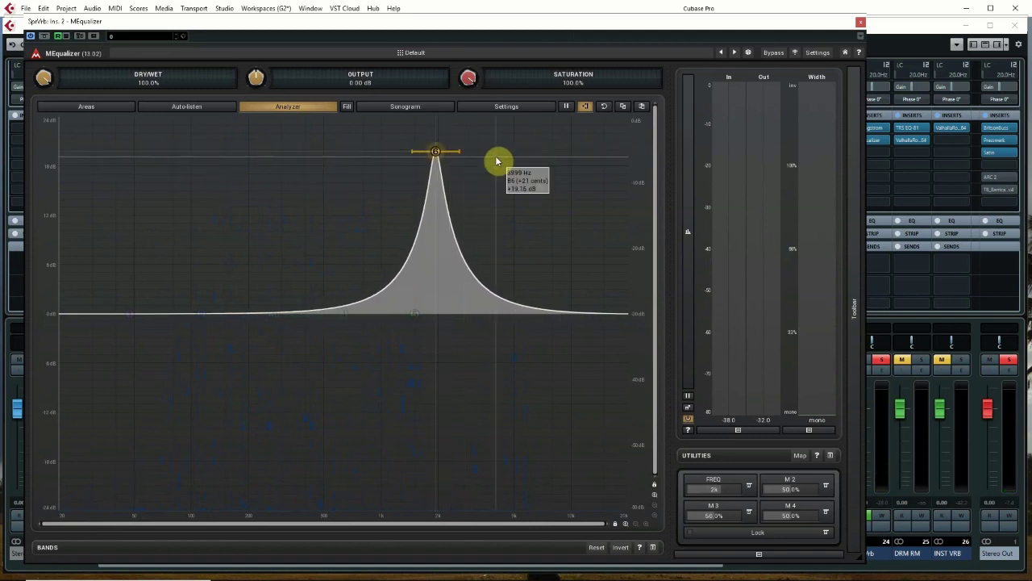
key("space")
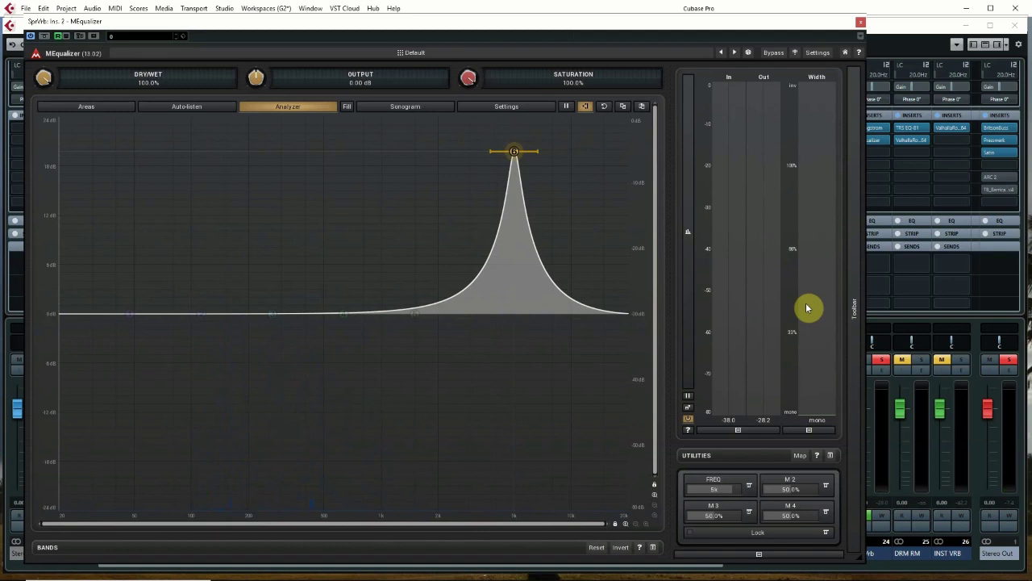
mouse_move(324, 574)
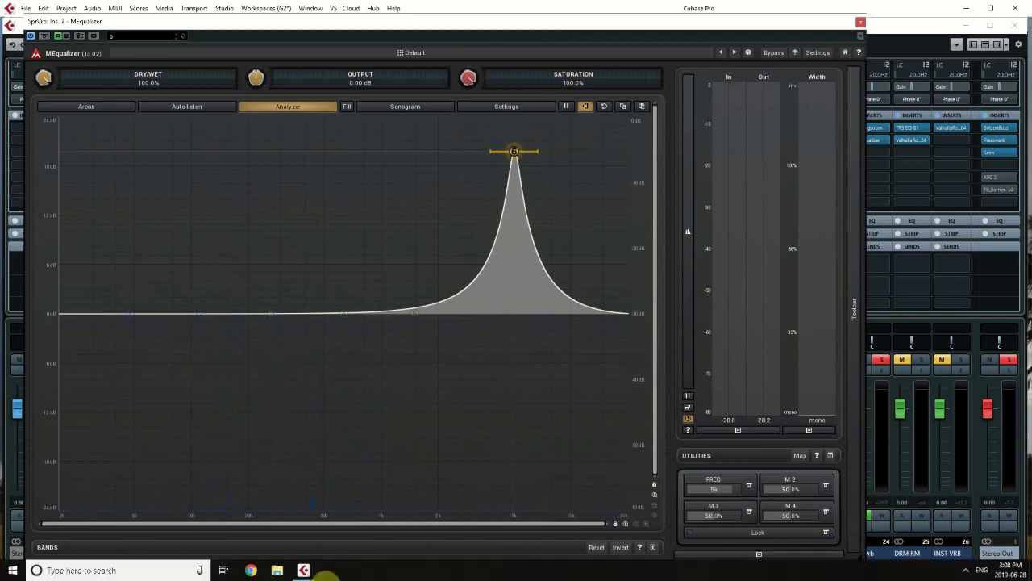